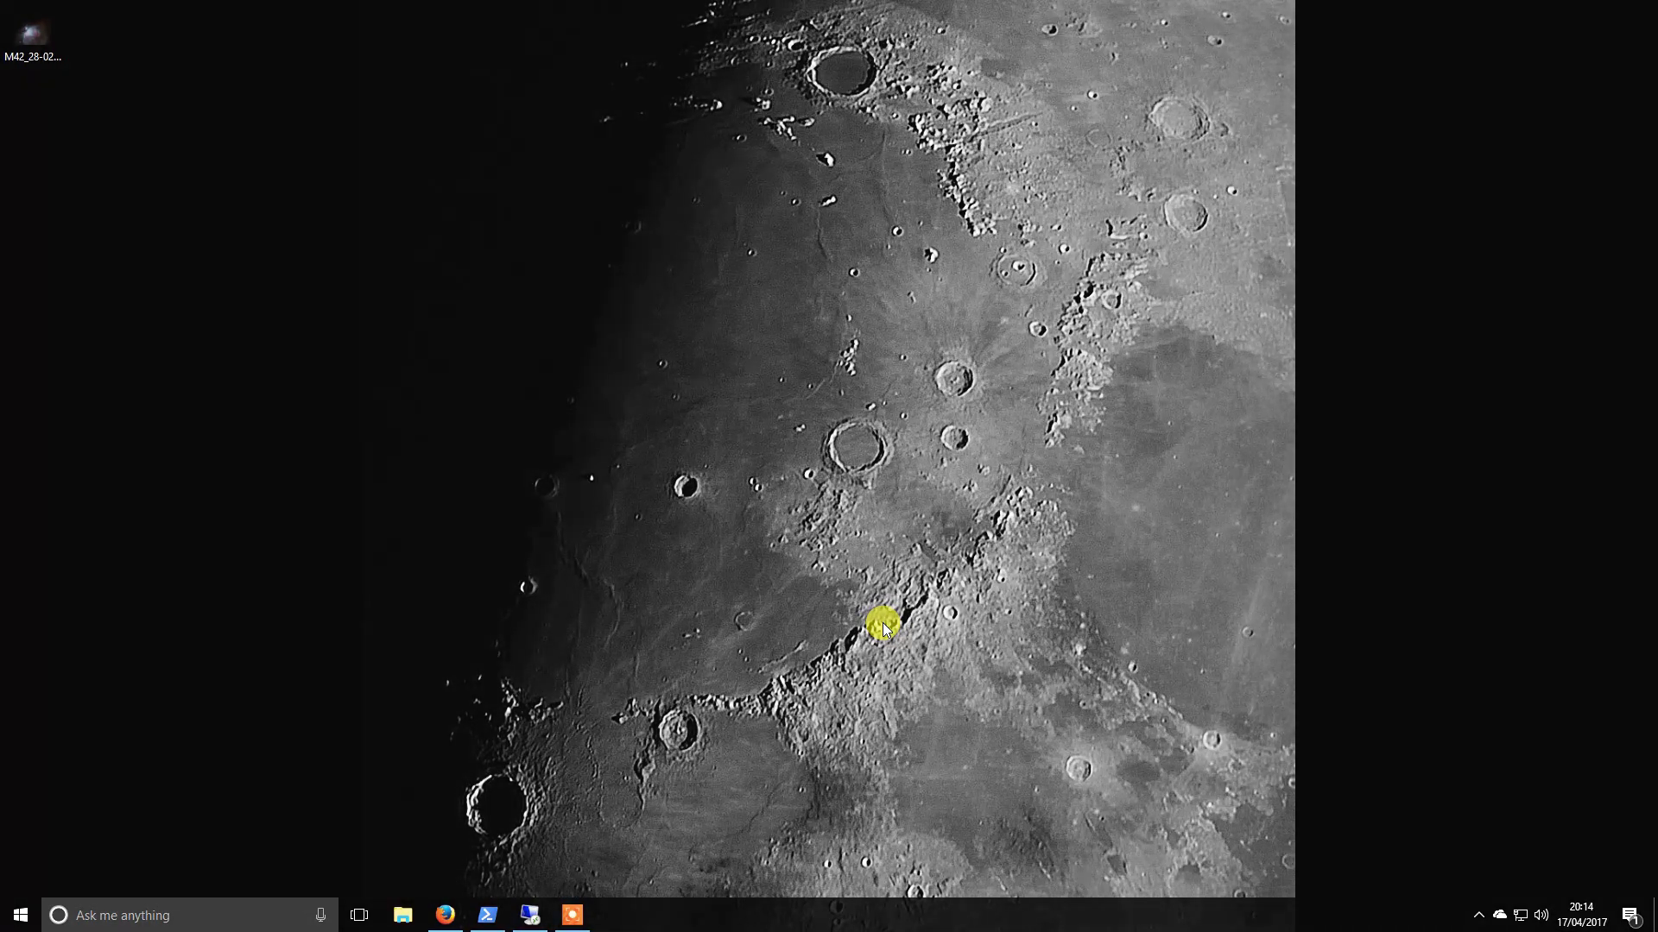
- Switch to the remote Remote Desktop session running PixInsight
click(530, 915)
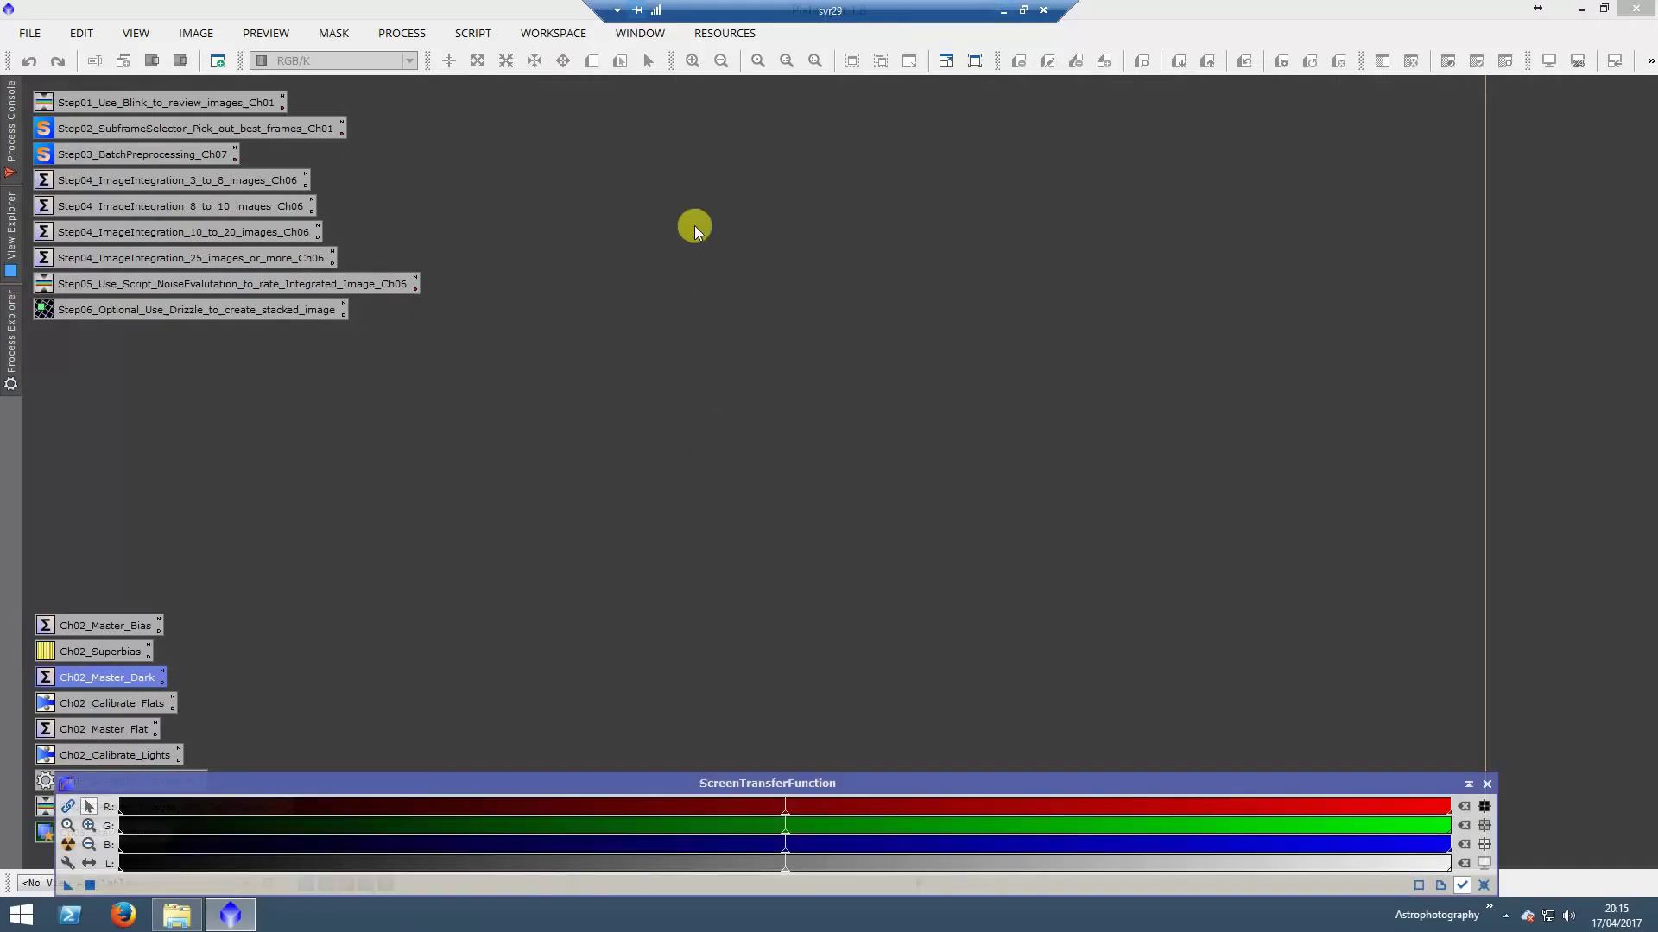
- Open the SG Pro Library folder and look through the 1min and 5min dark folders
click(176, 916)
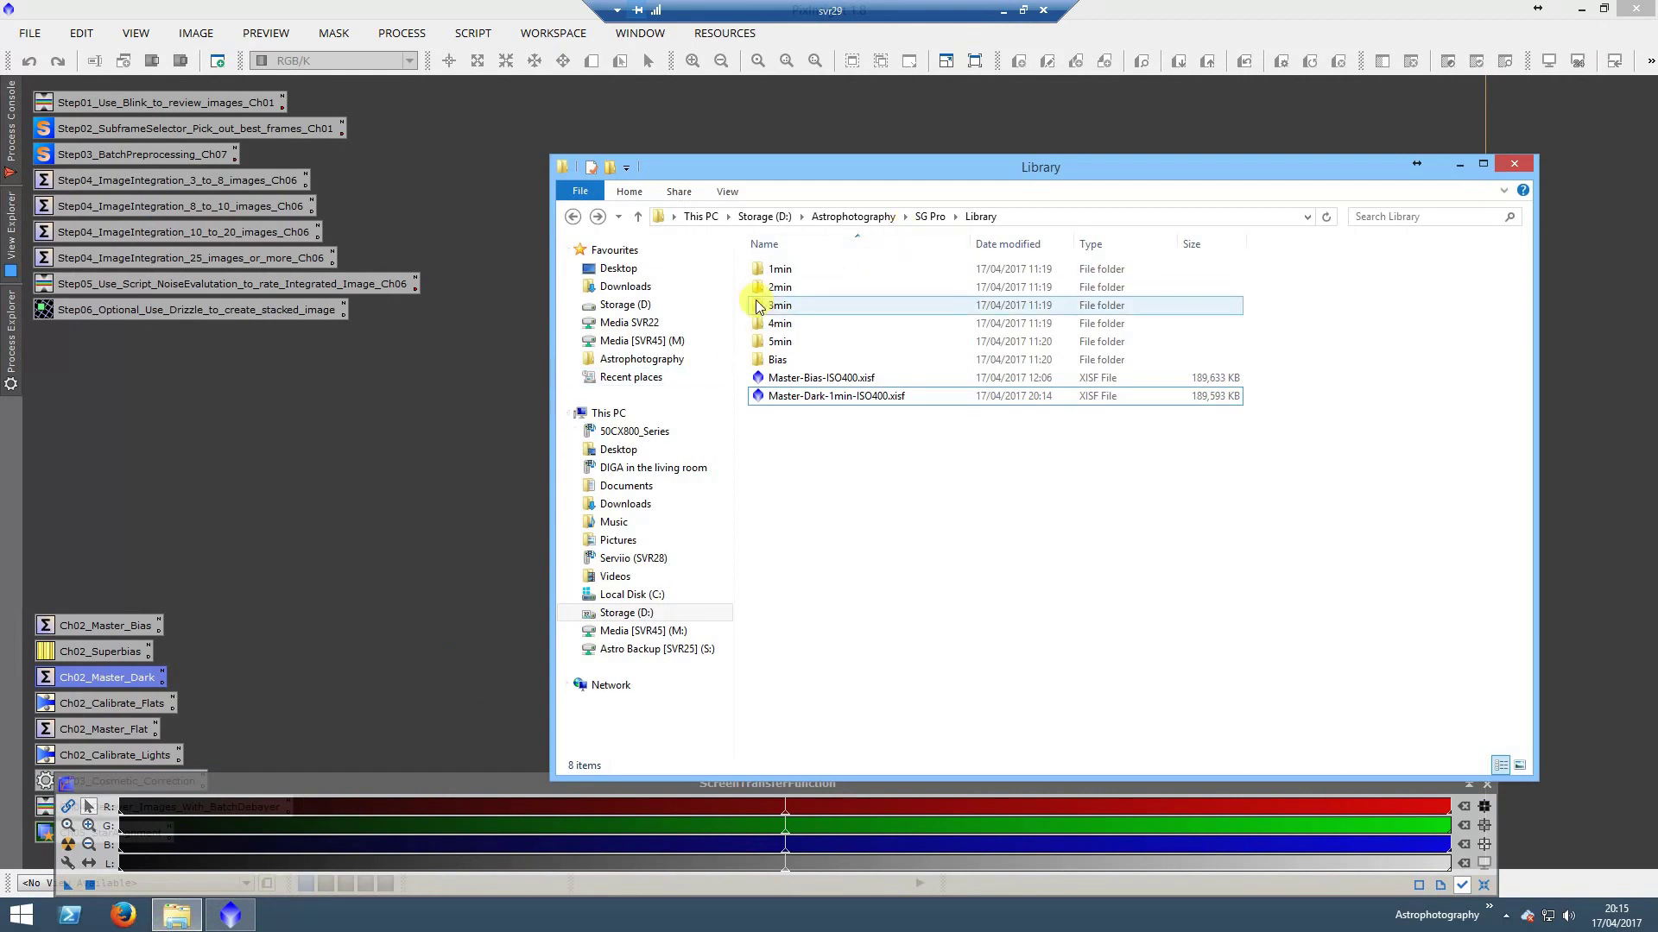
click(779, 270)
click(795, 343)
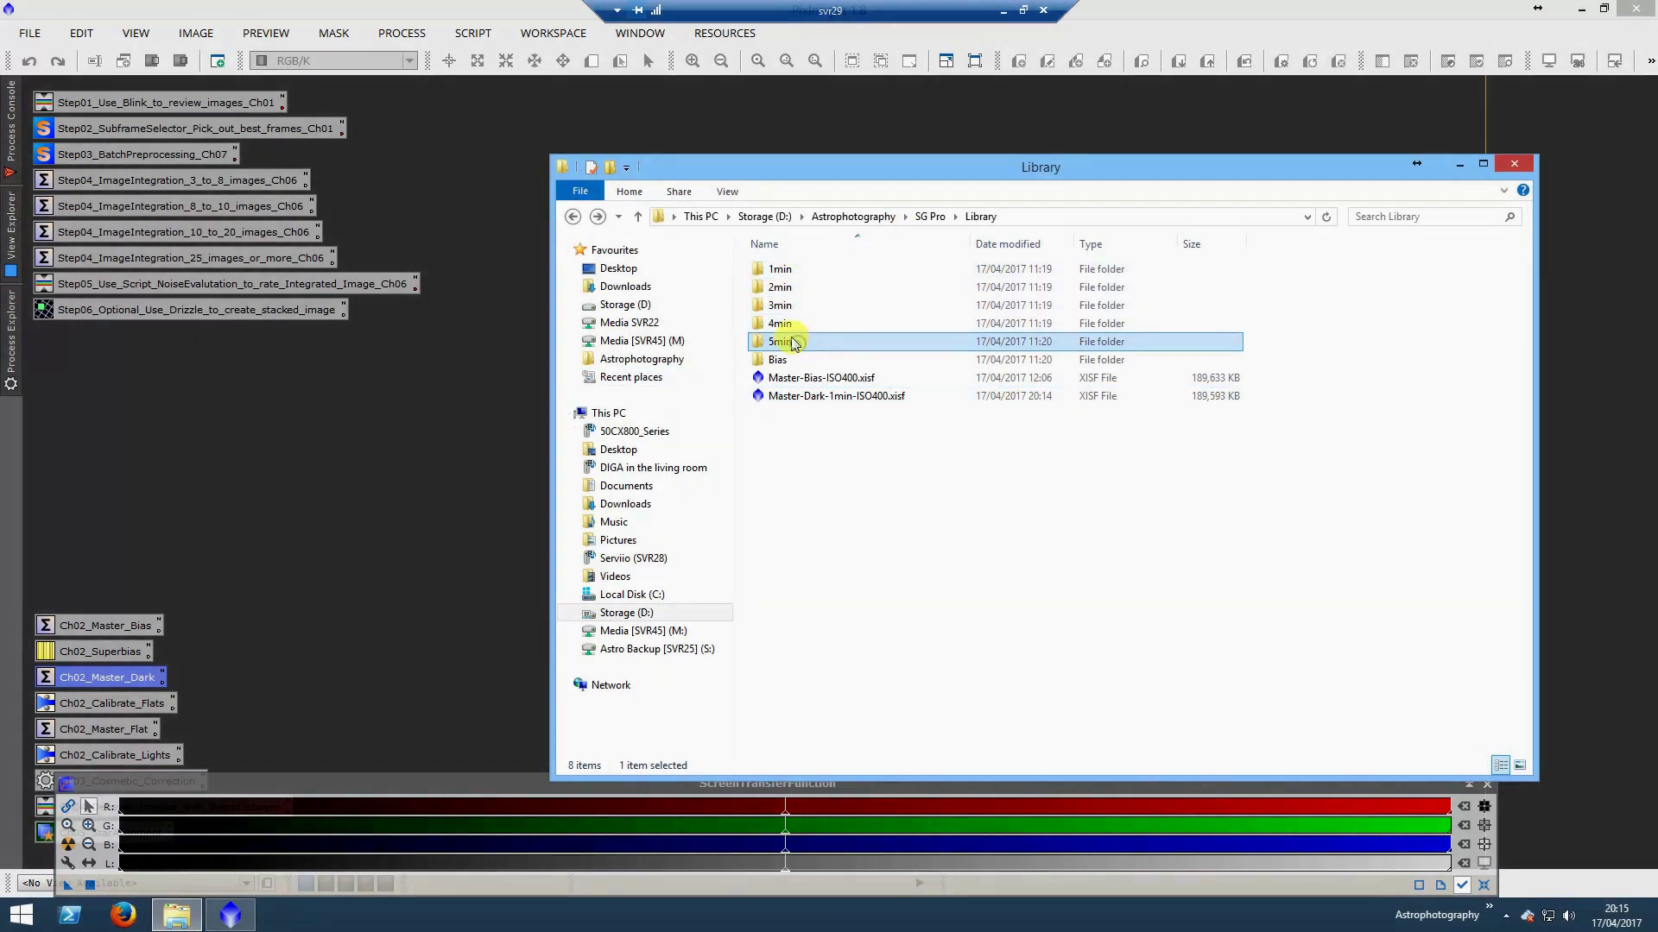
double_click(795, 343)
scroll(1162, 472, down, 1)
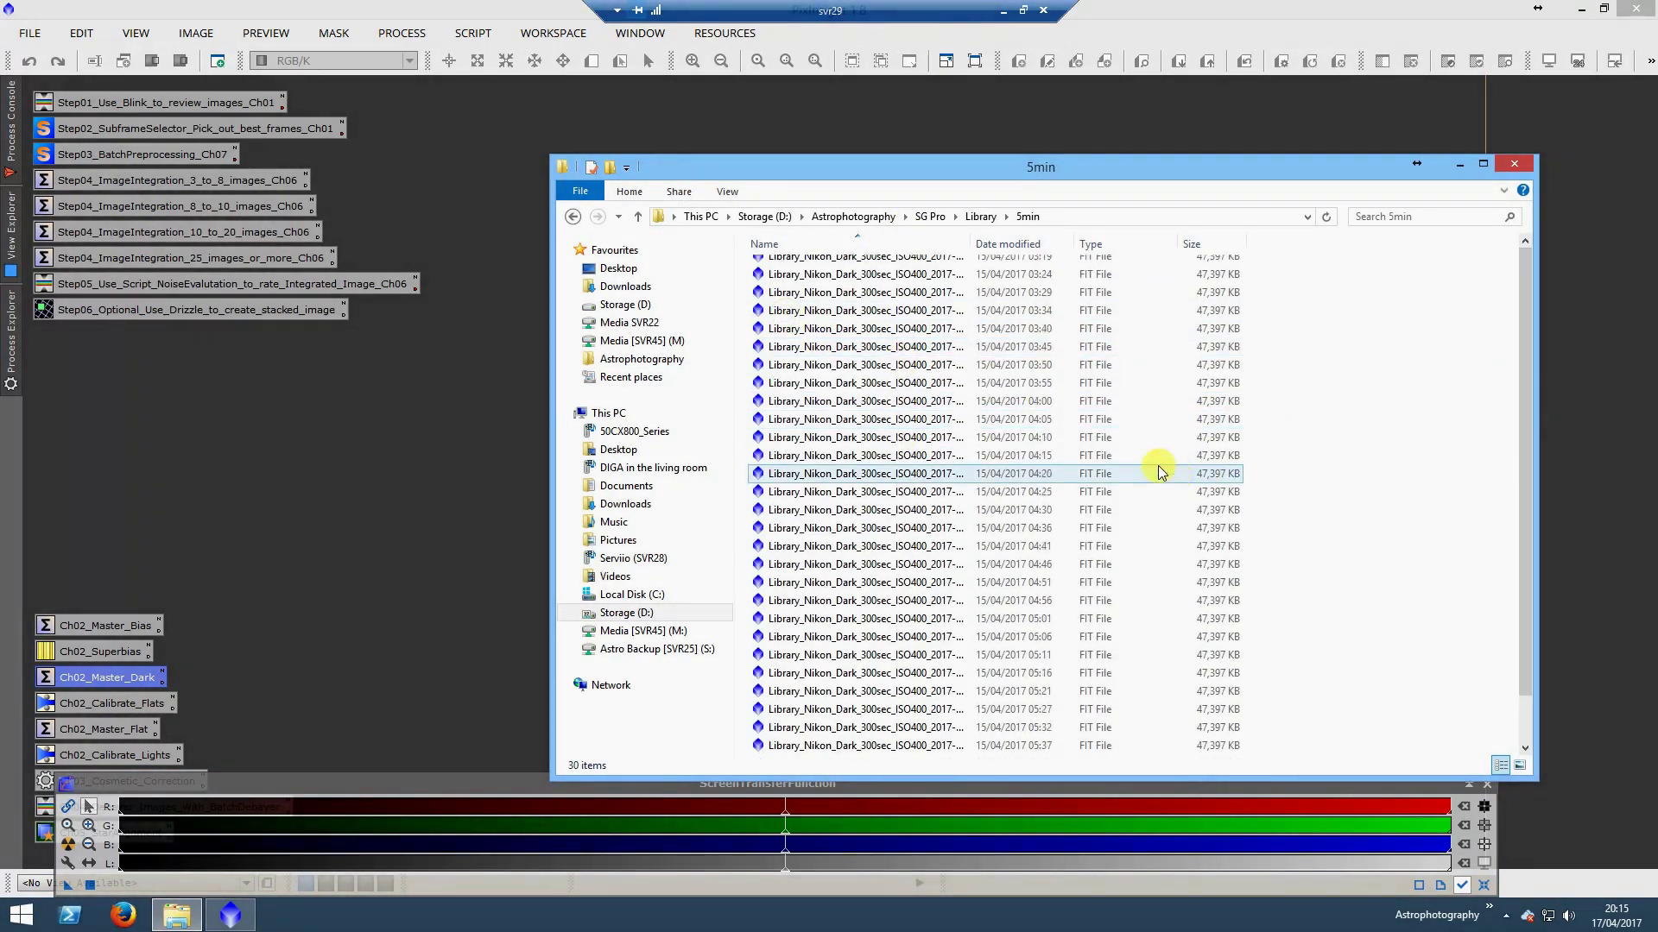
- Check the Bias folder, return to Library, then minimize File Explorer
click(980, 217)
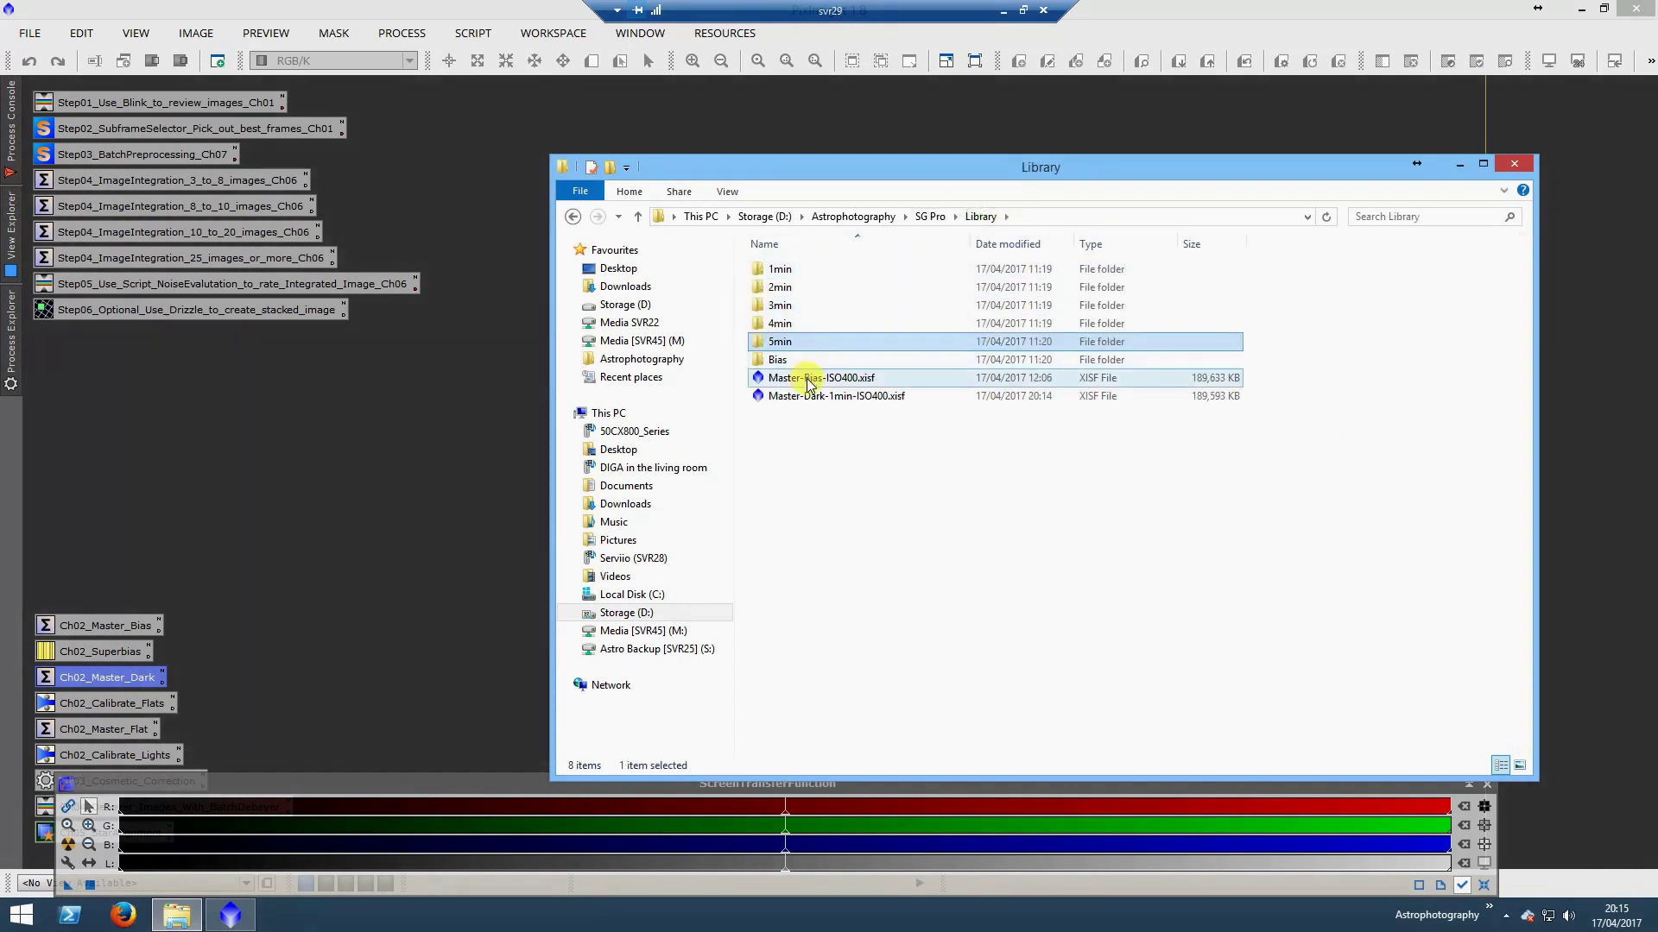
double_click(781, 361)
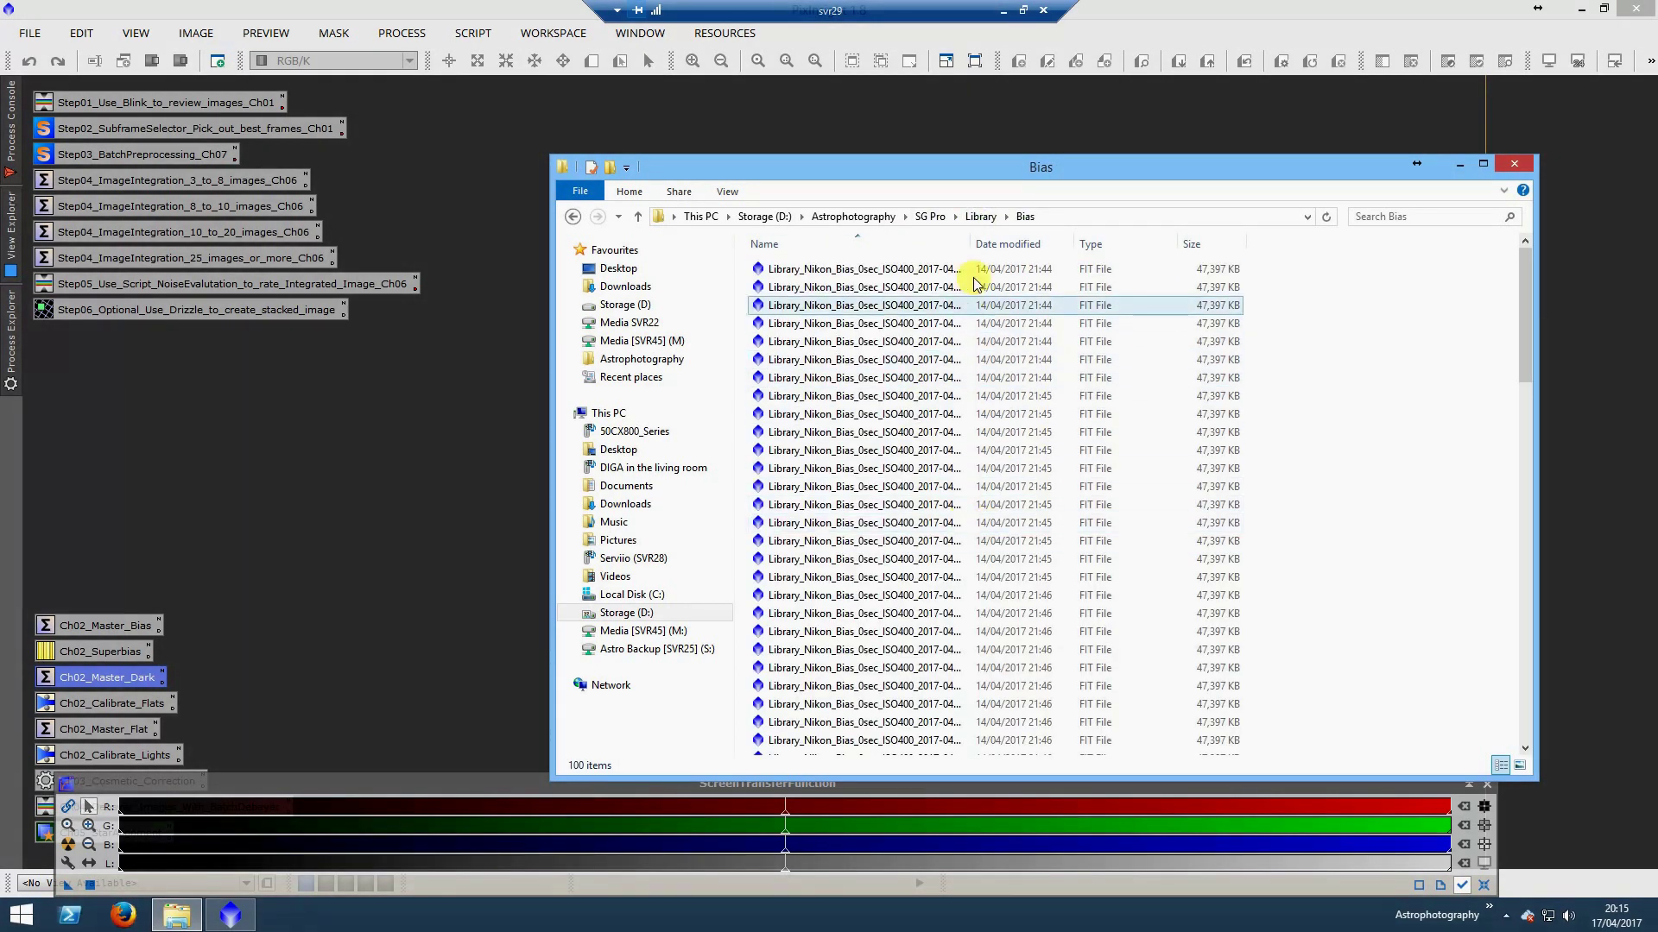
click(980, 217)
click(825, 398)
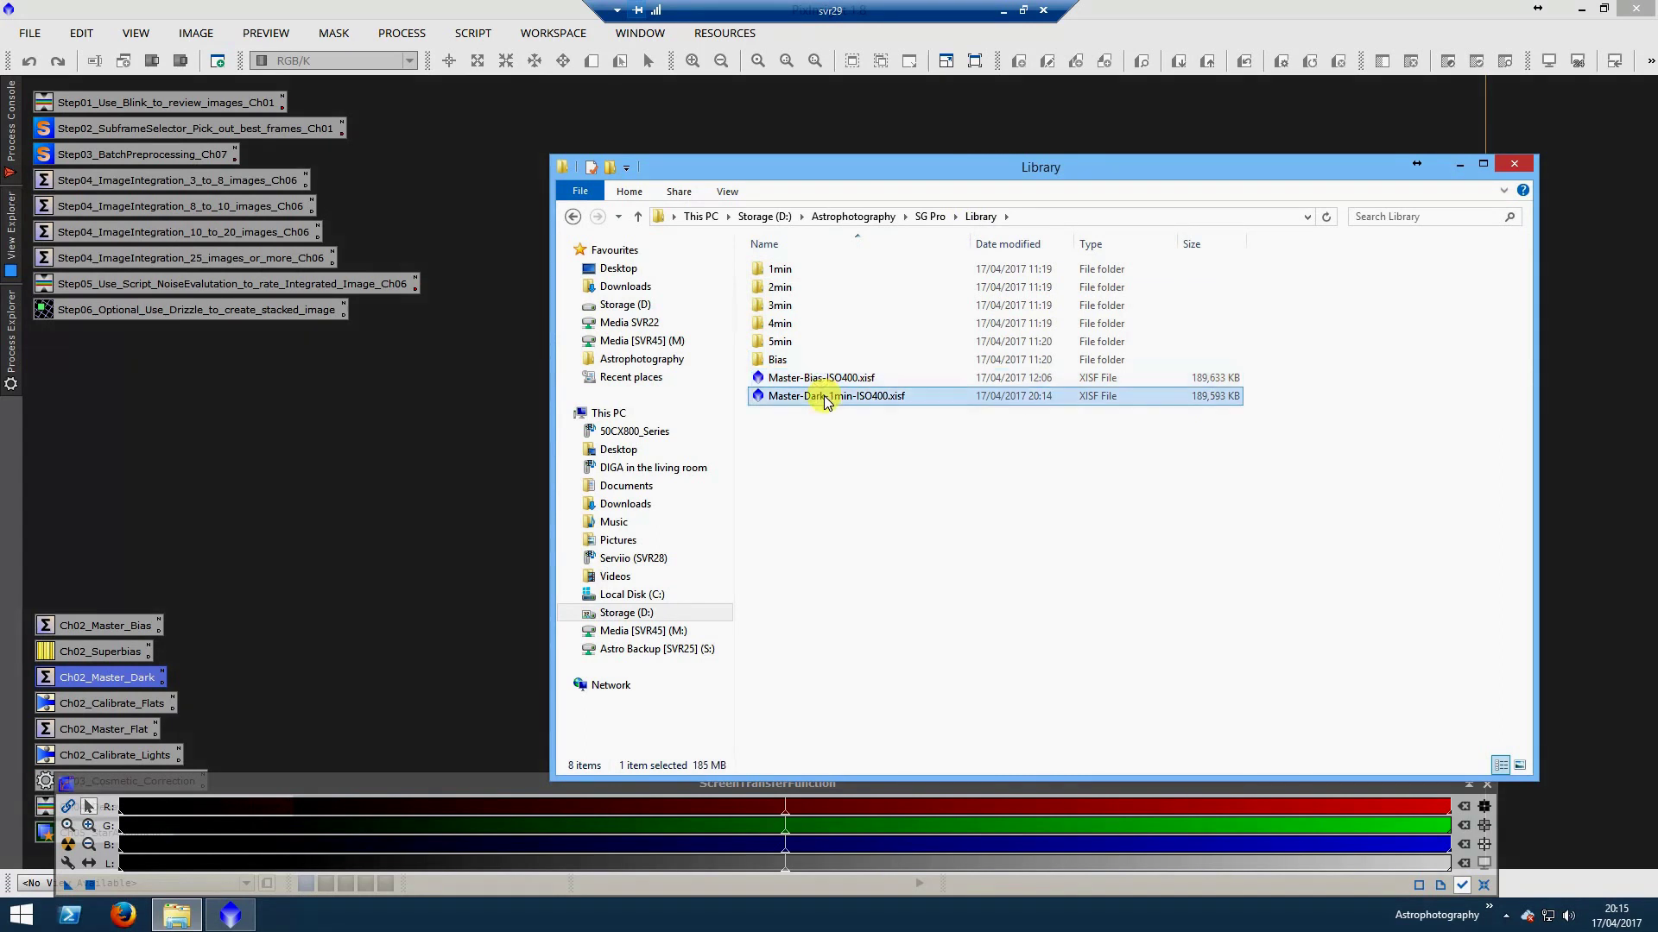
click(863, 437)
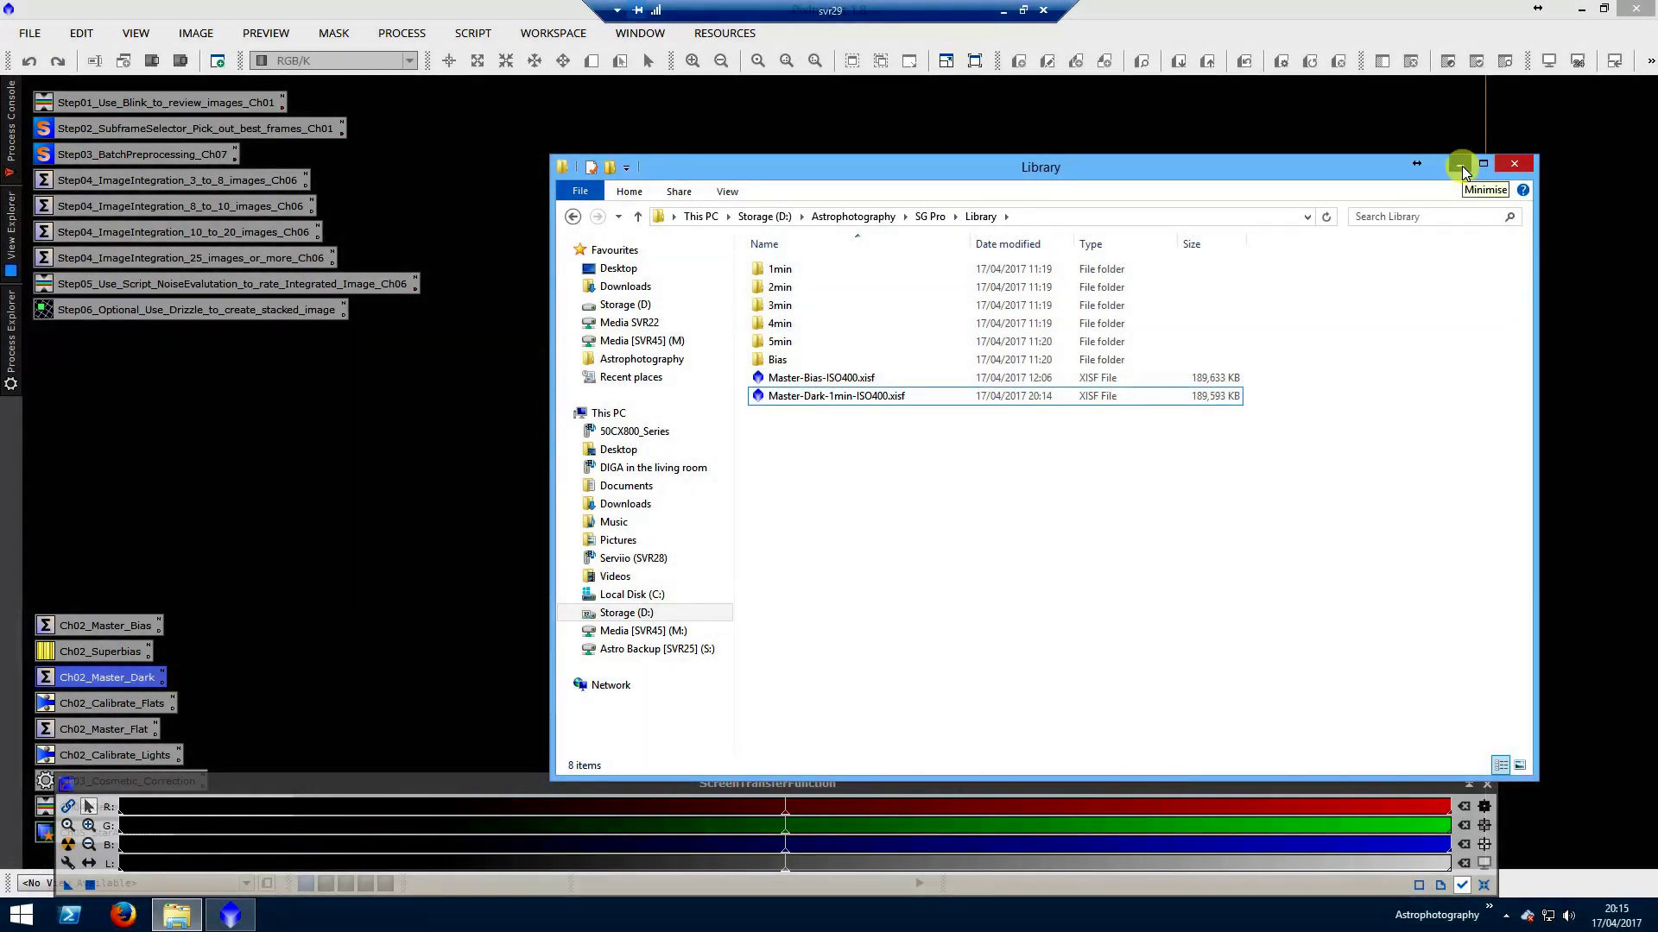
click(1460, 167)
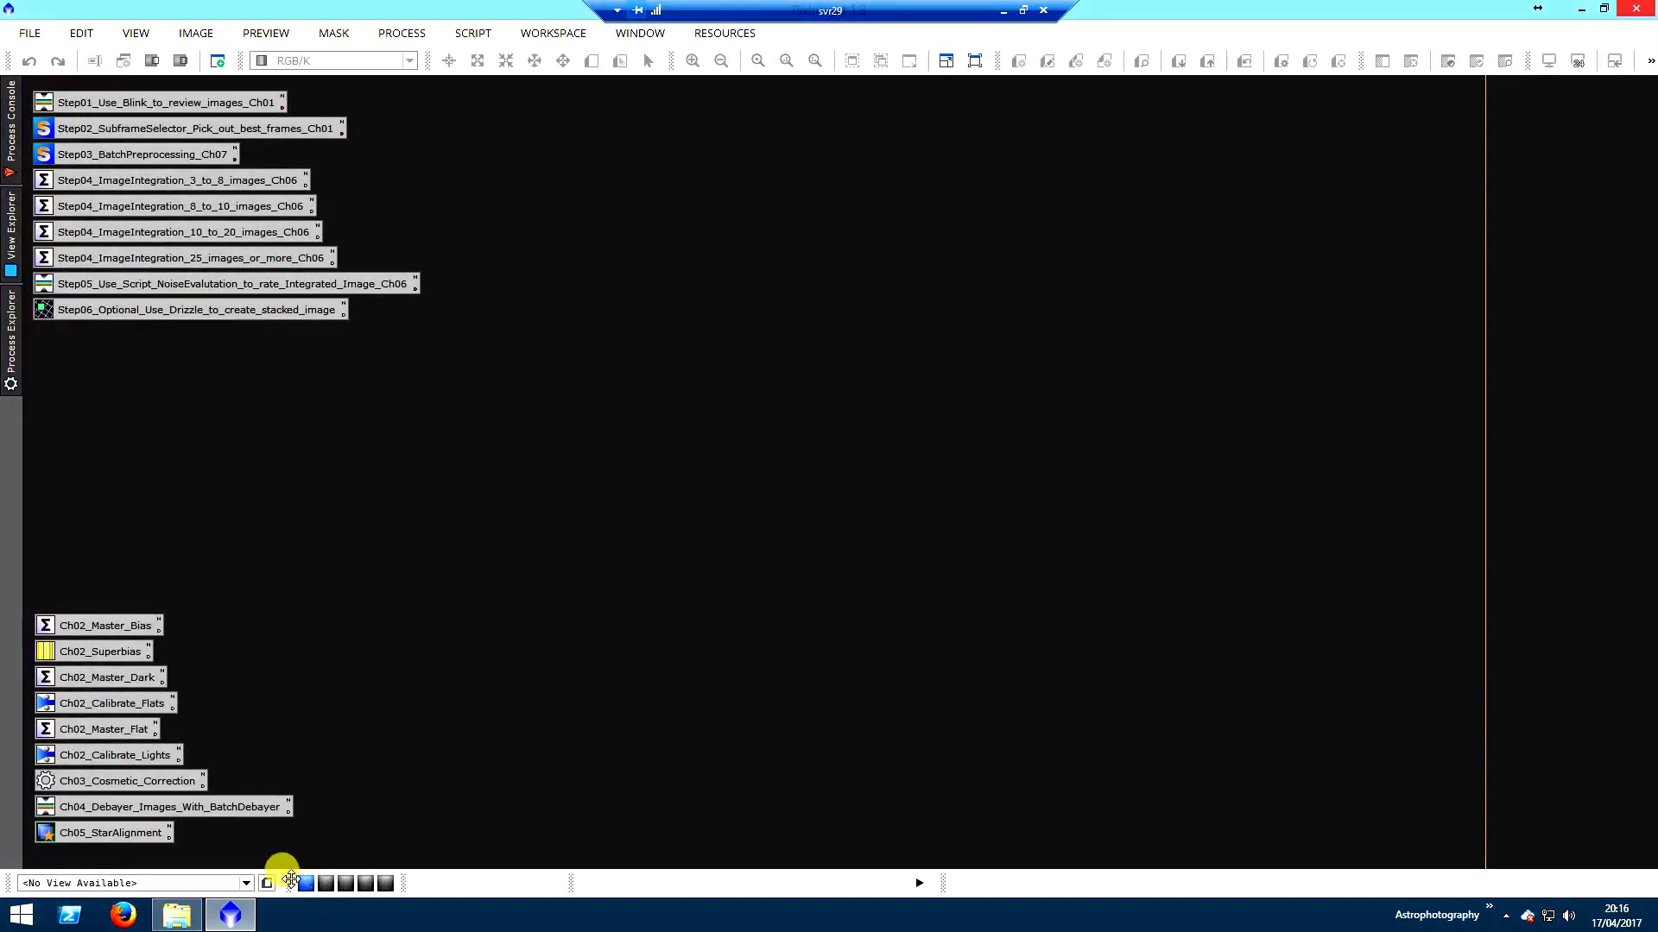
double_click(100, 625)
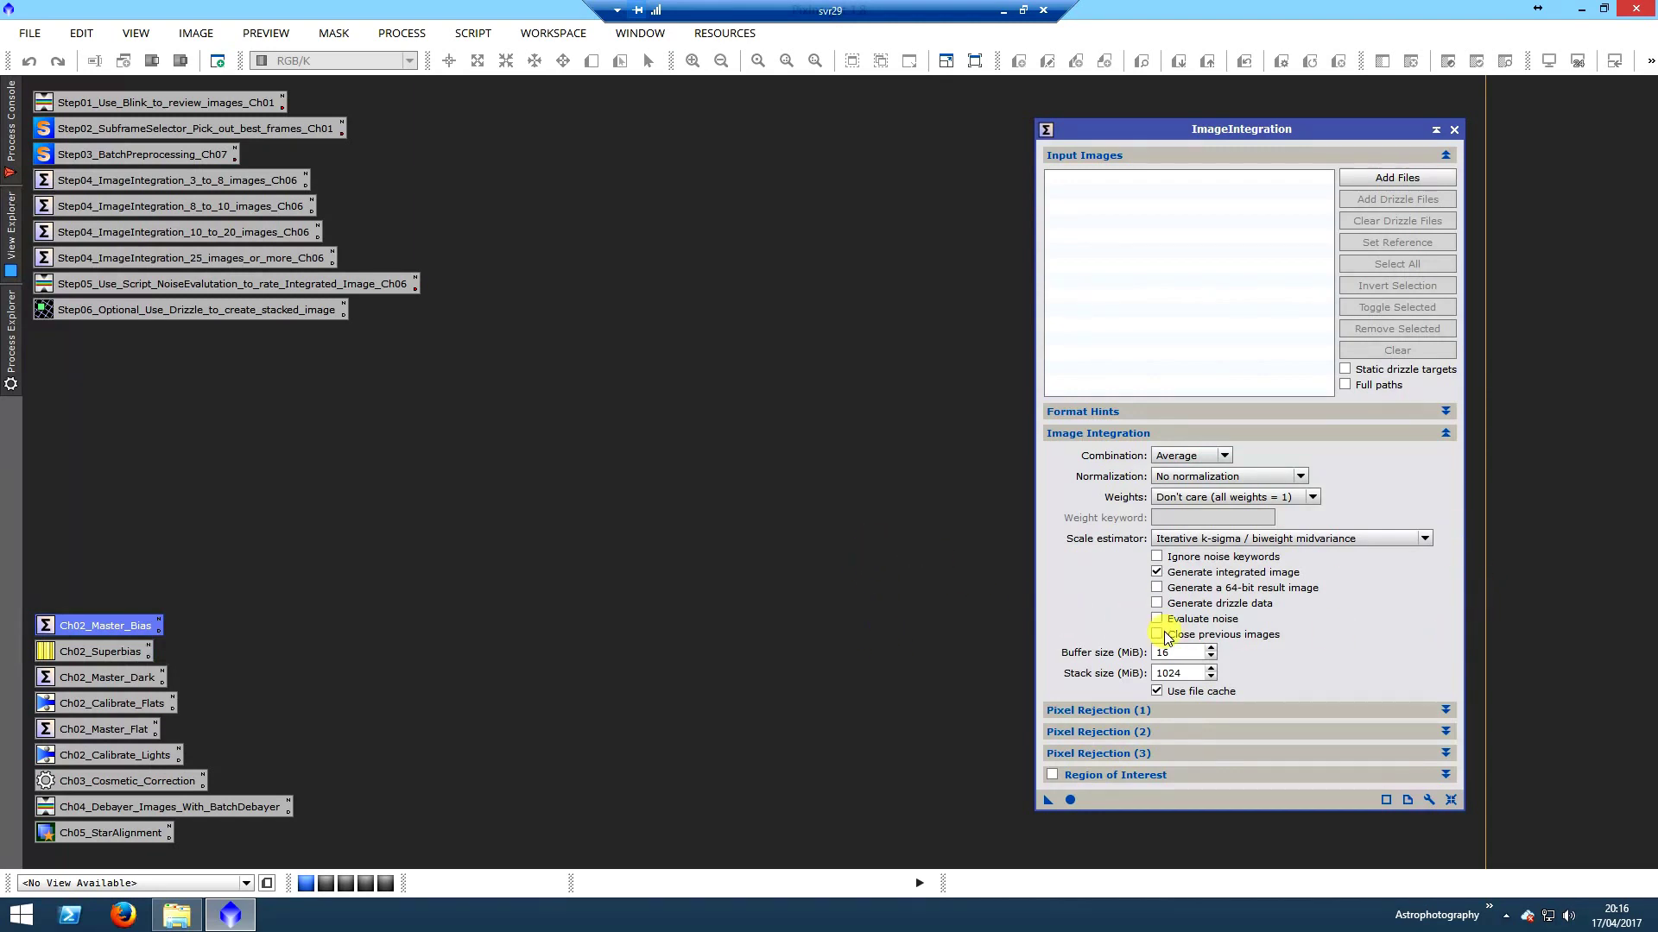
click(1446, 713)
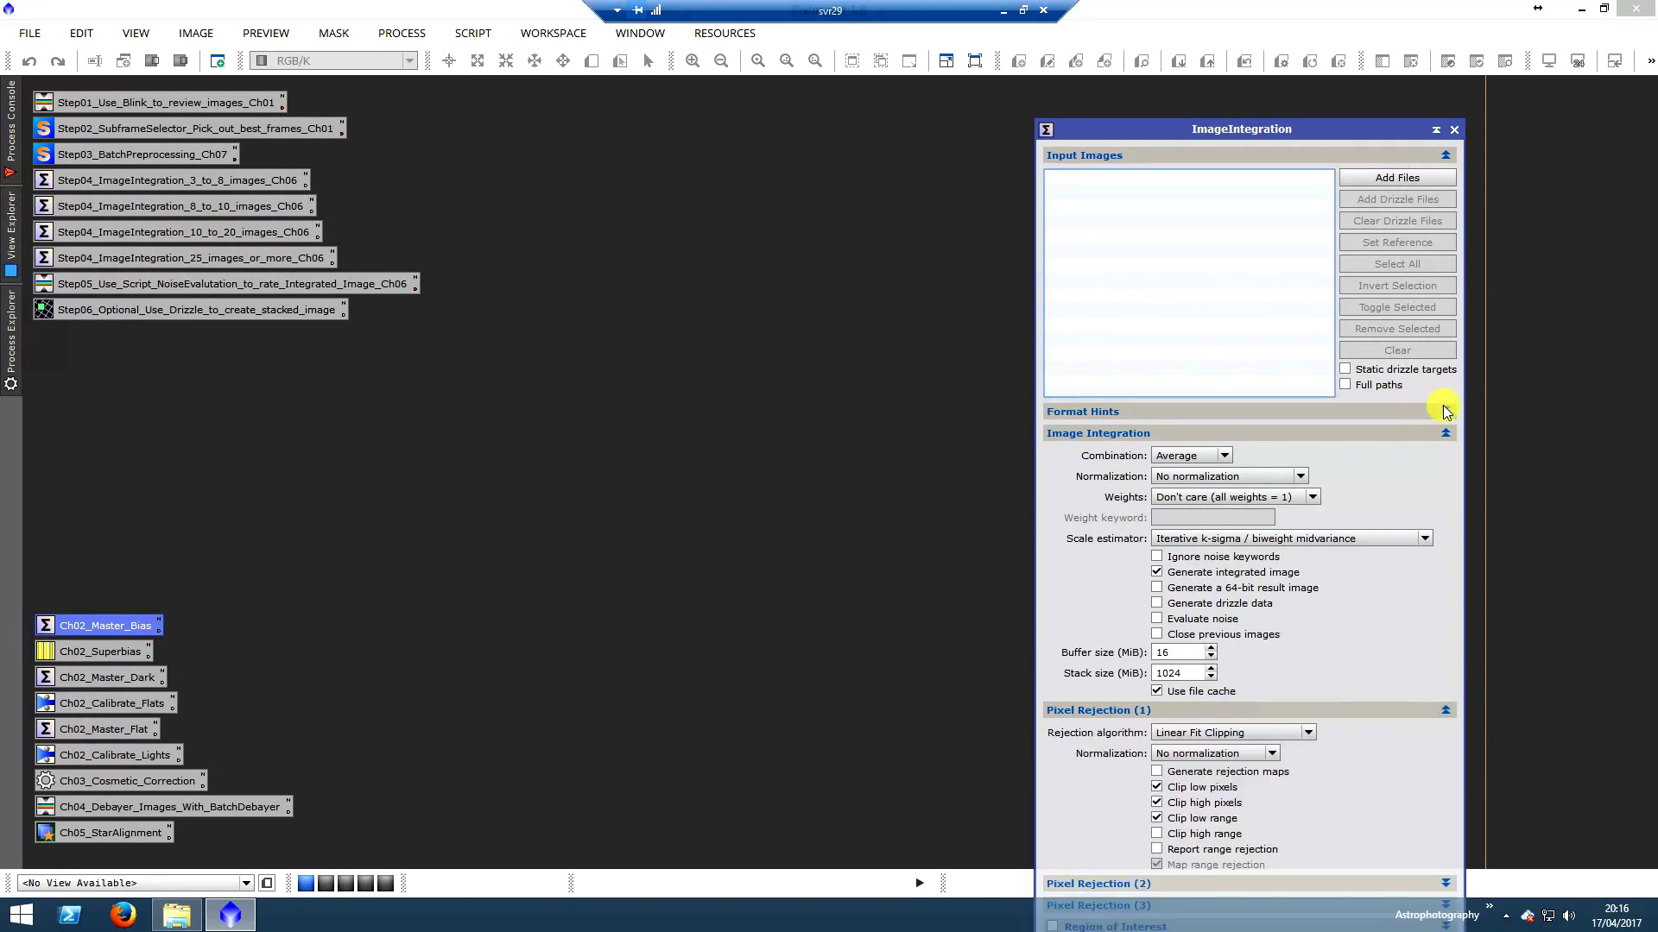
click(1445, 710)
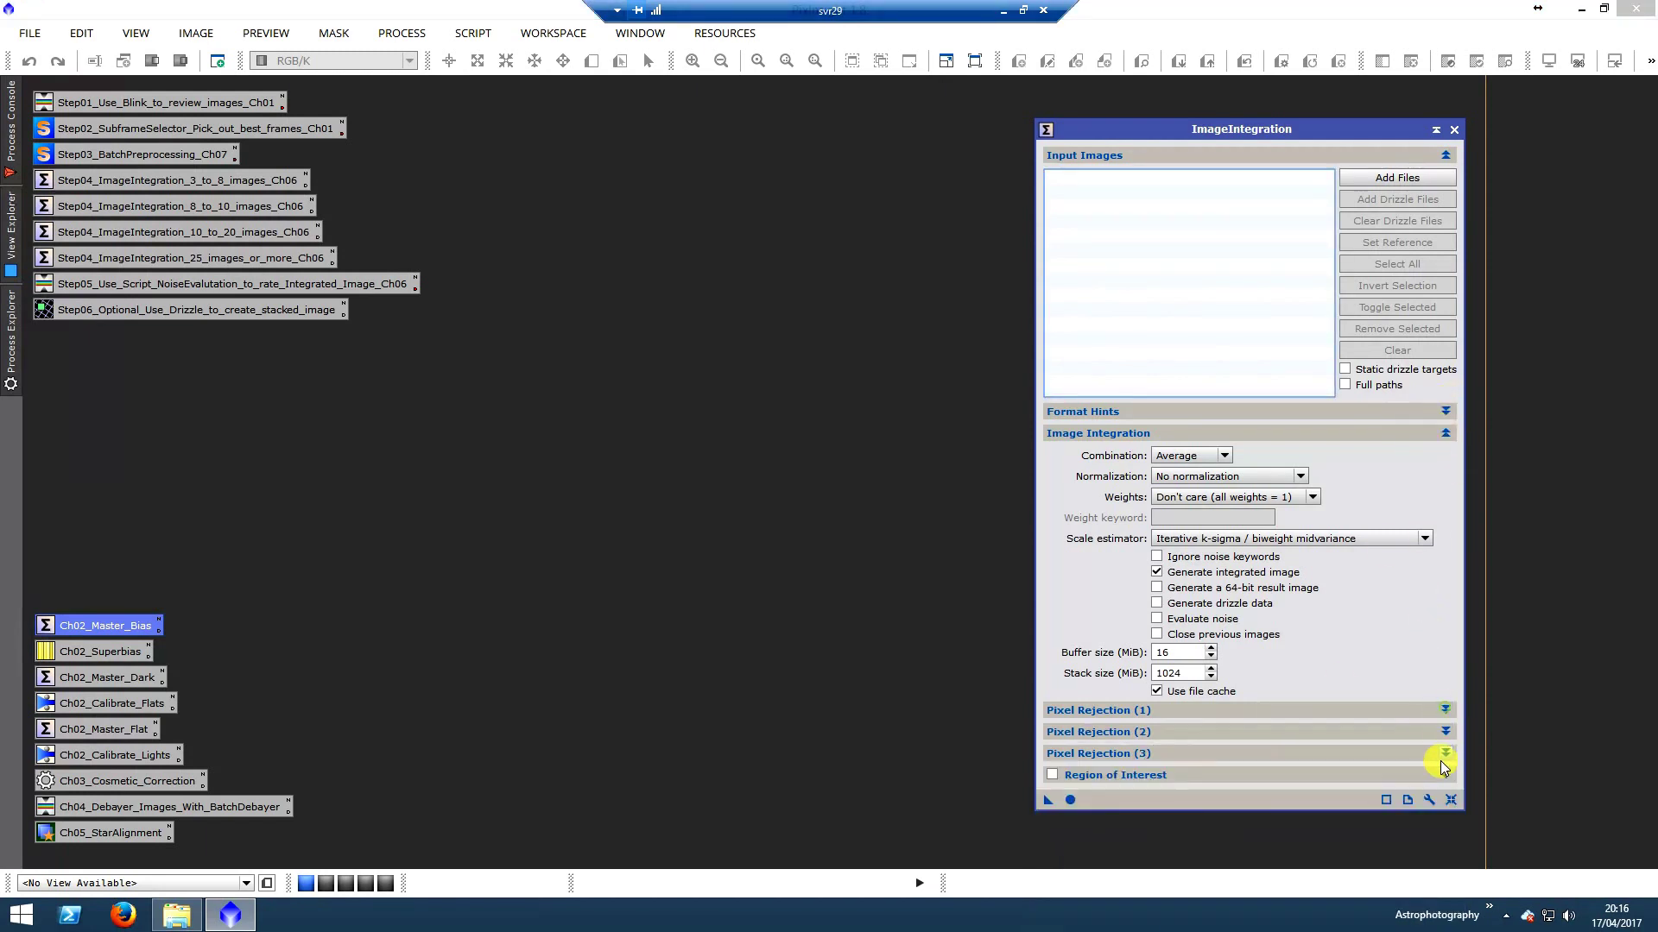
click(1446, 732)
click(1447, 733)
click(1447, 755)
click(1446, 754)
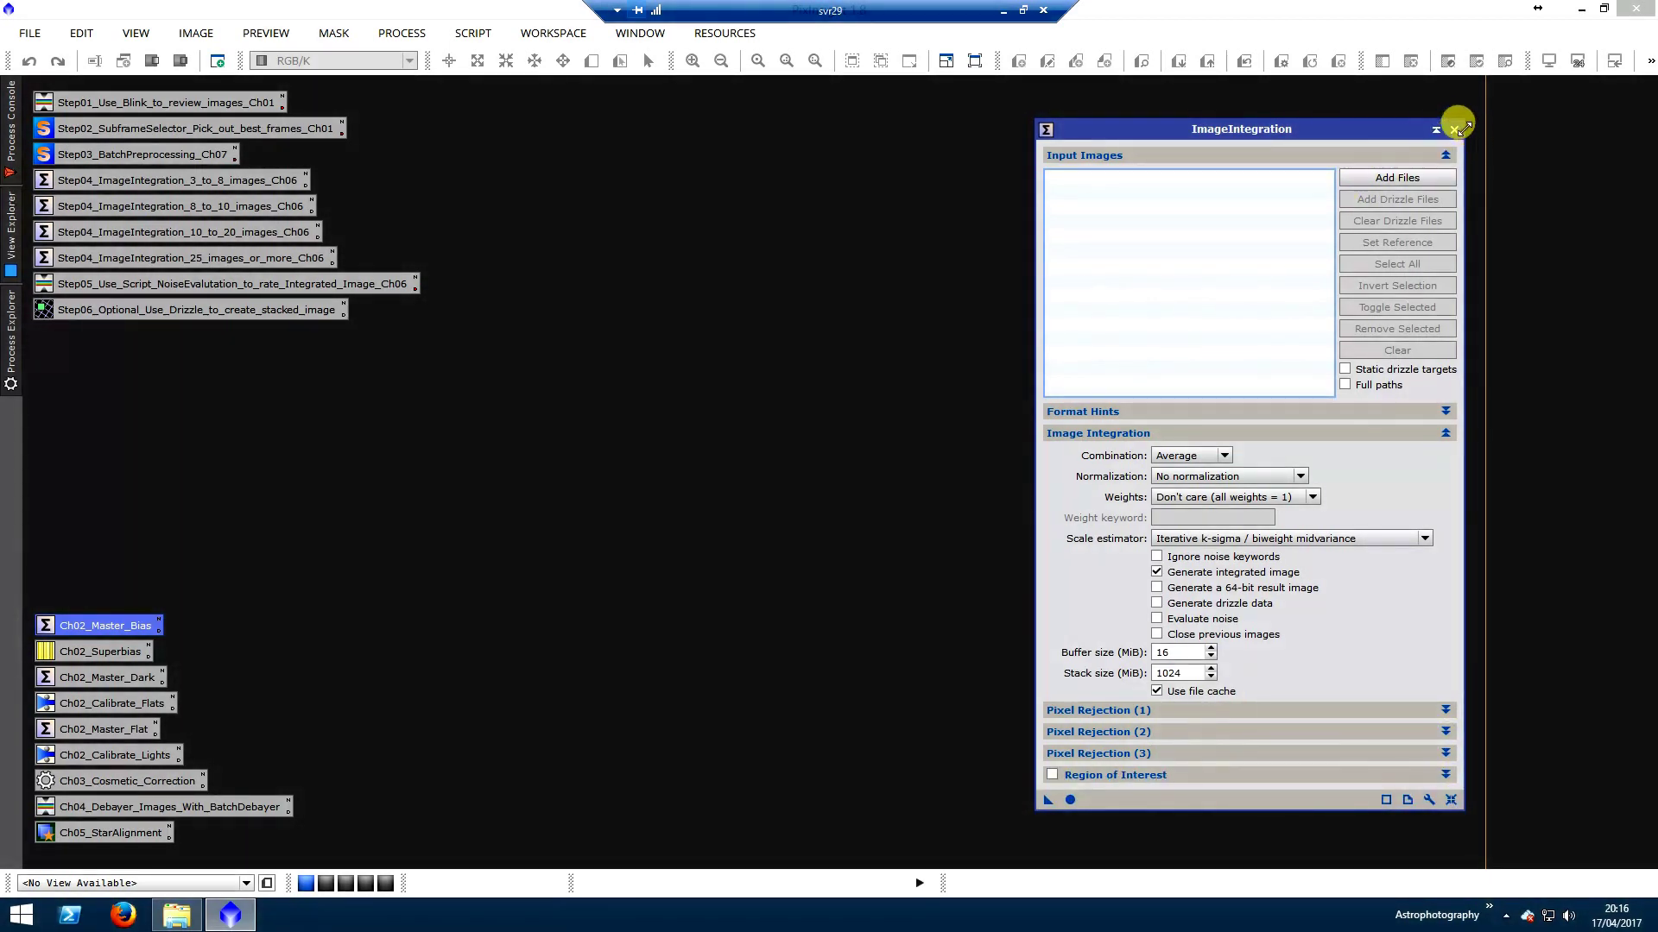
click(1454, 130)
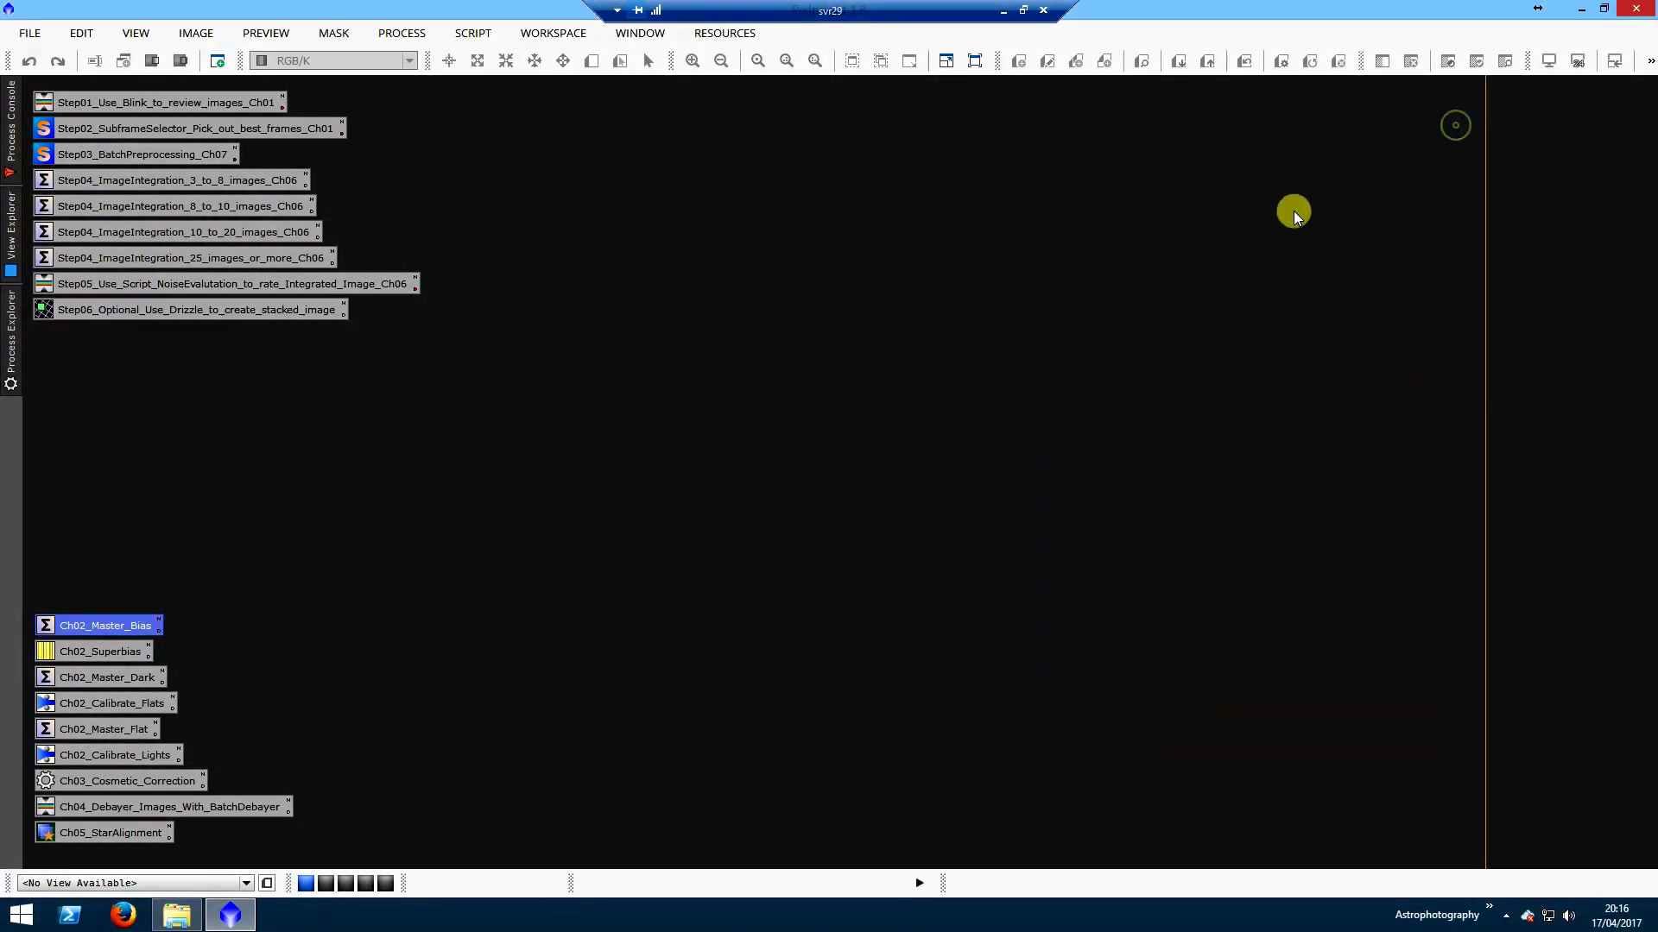
- Open the Ch02_Master_Dark ImageIntegration settings and browse to the 2min darks folder
double_click(137, 677)
click(1425, 178)
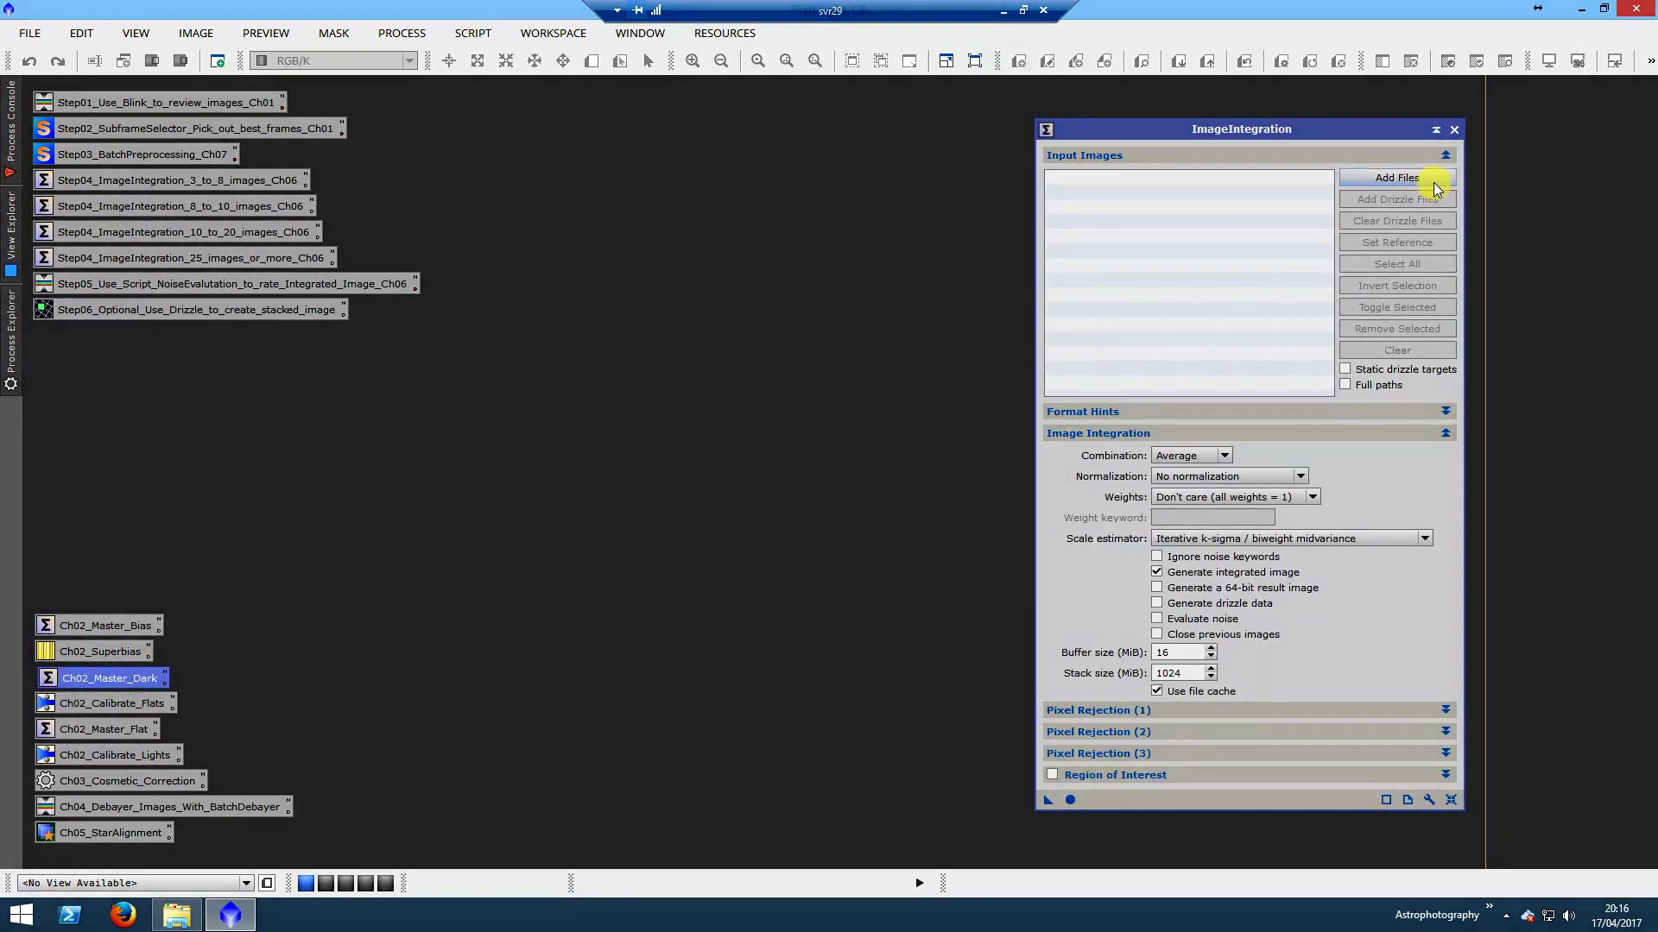
drag(1069, 253, 922, 192)
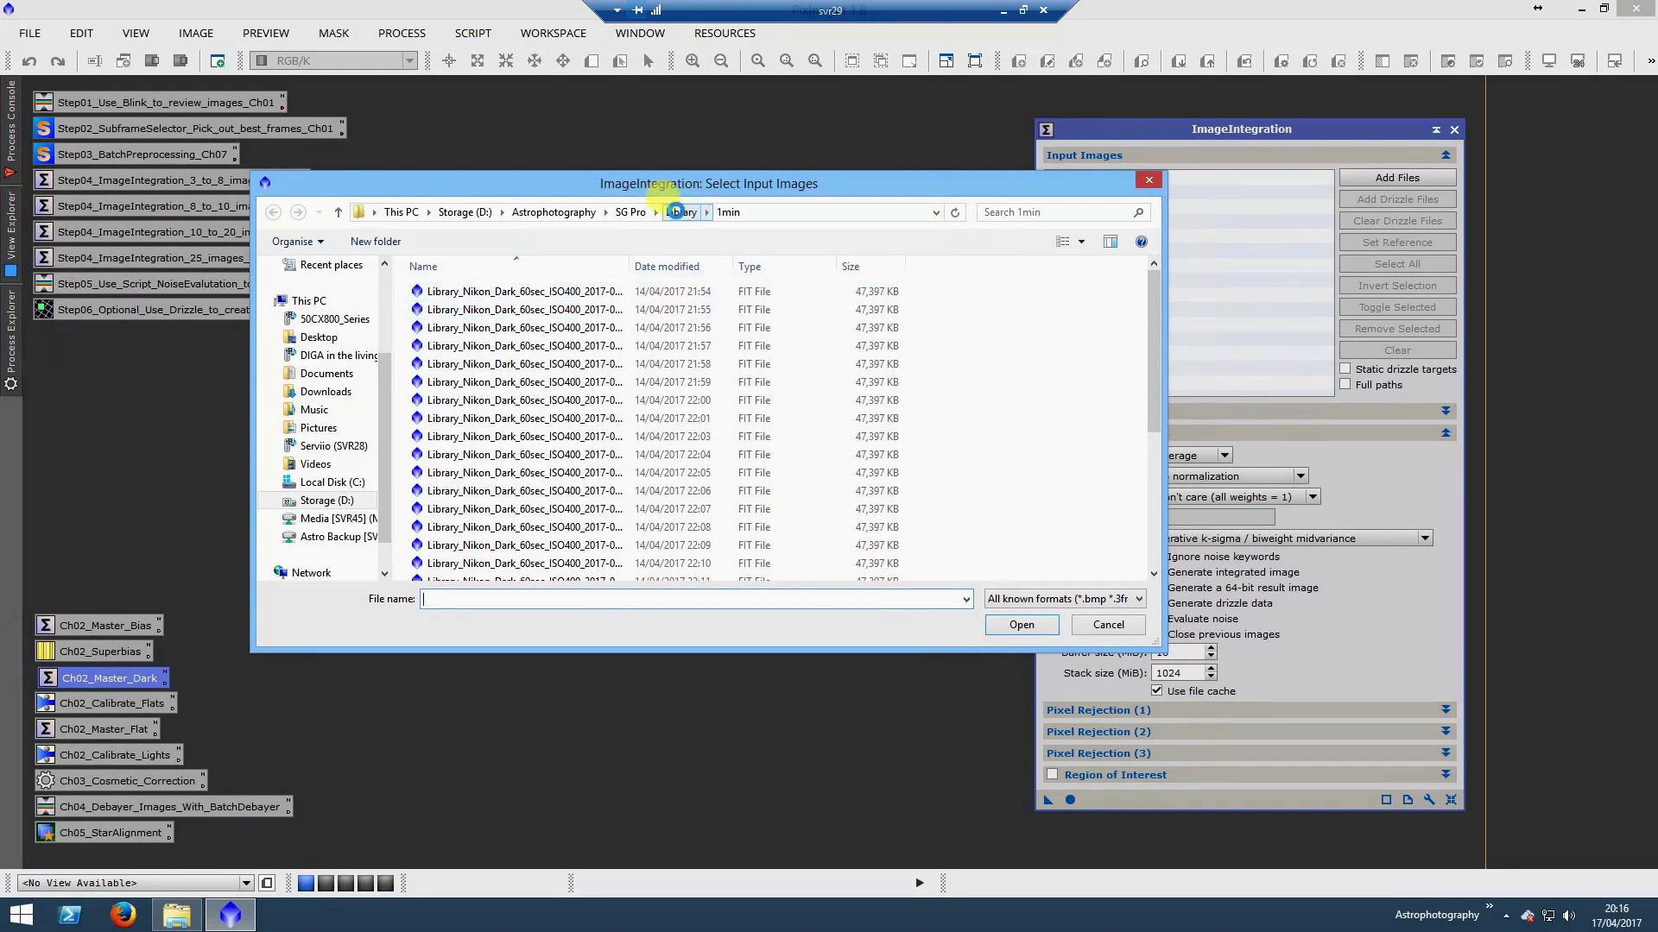
click(681, 213)
double_click(441, 308)
- Add all 120-second dark frames, run Apply Global, and minimize the remote session
click(507, 382)
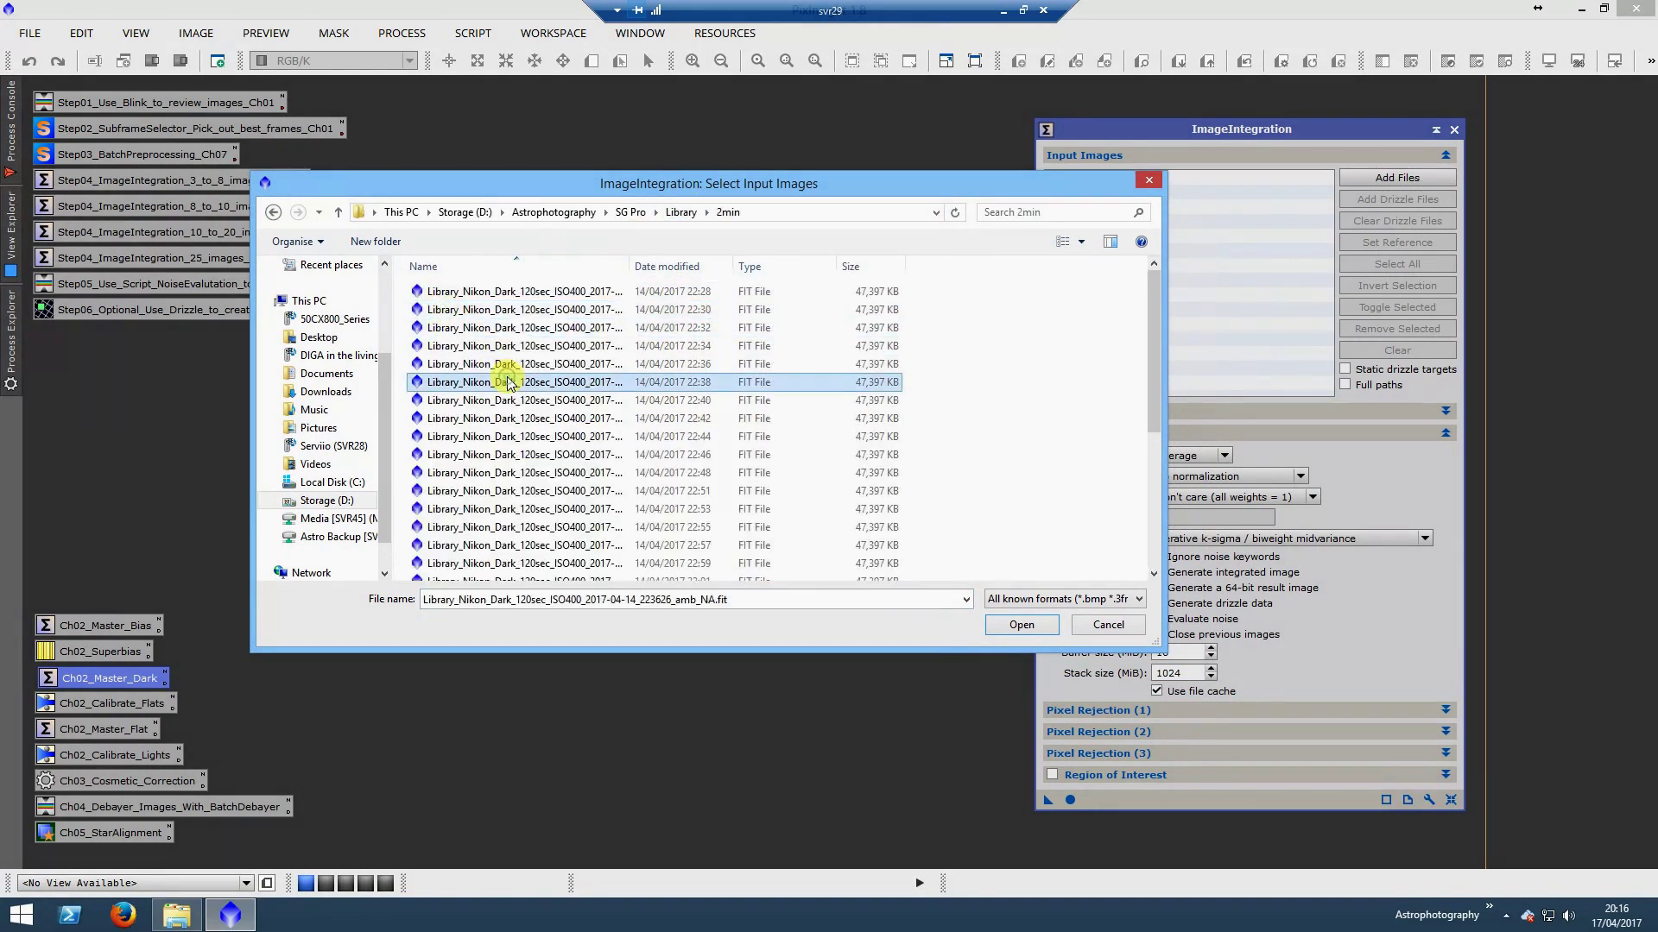
key(ctrl+a)
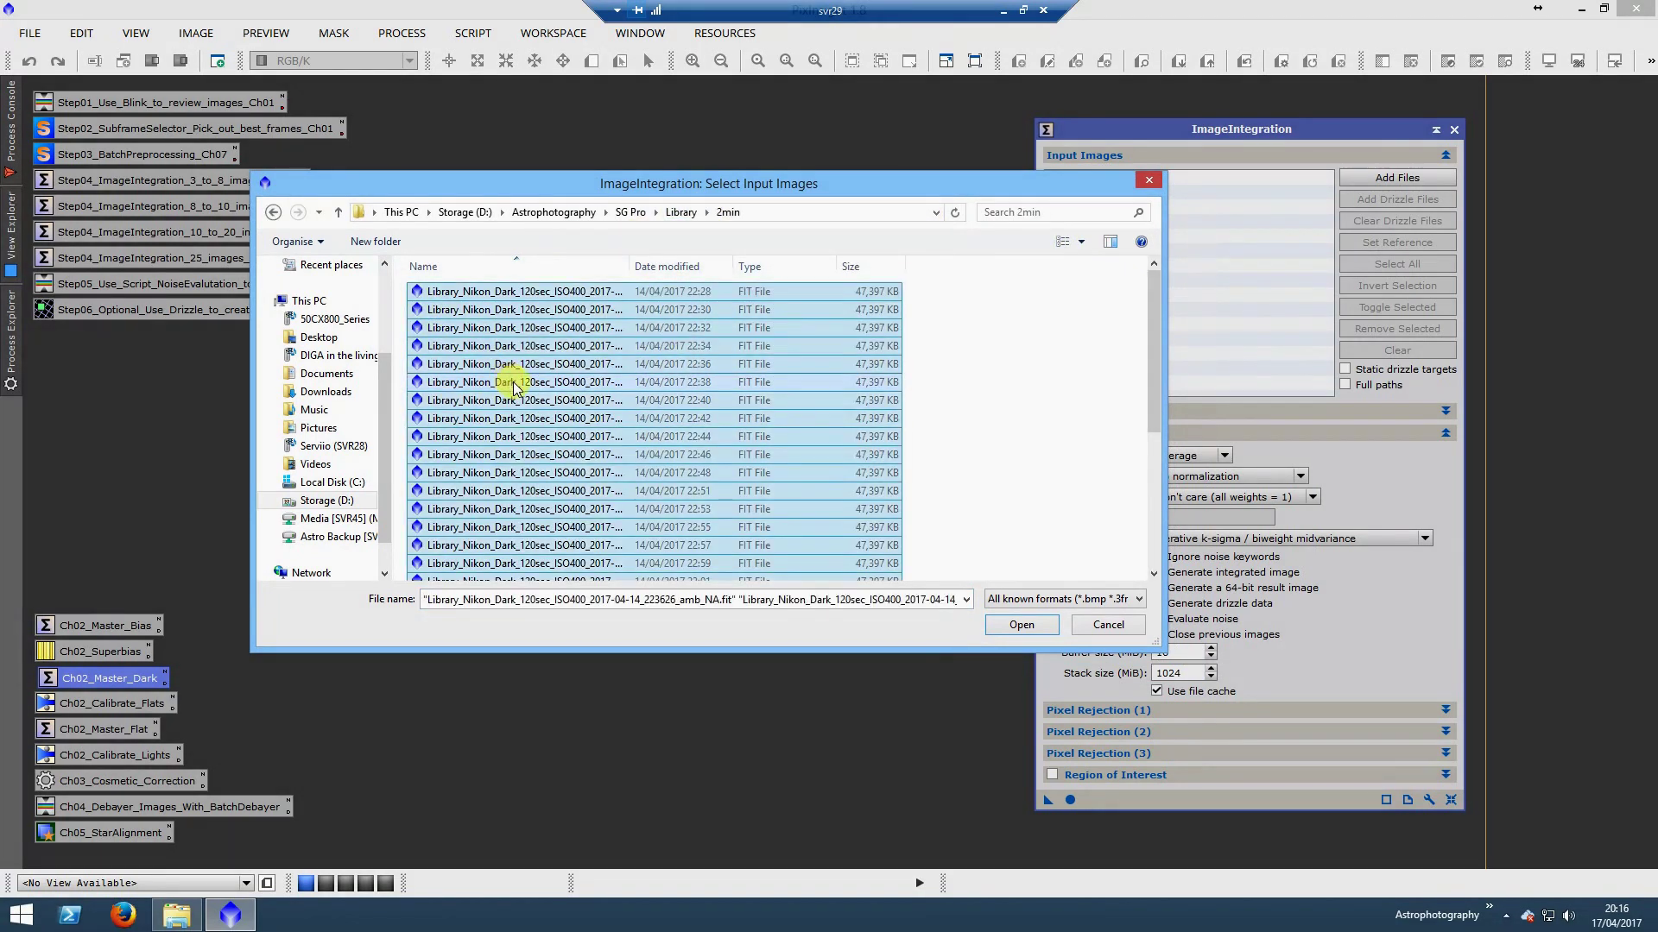
click(1019, 625)
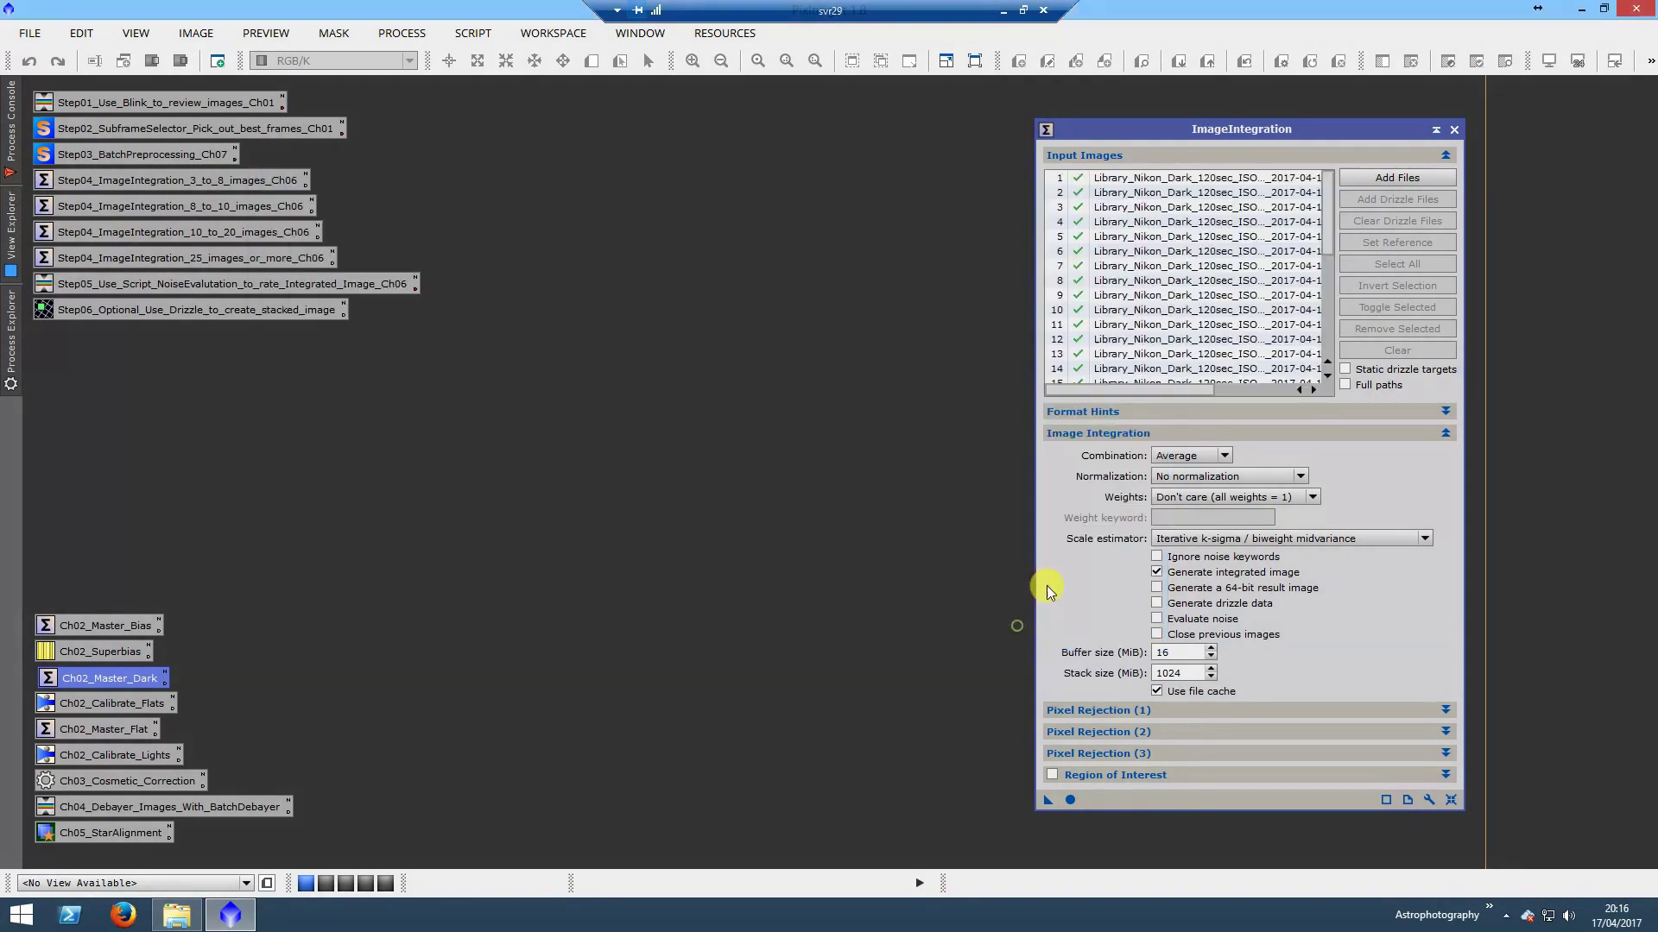
click(1069, 799)
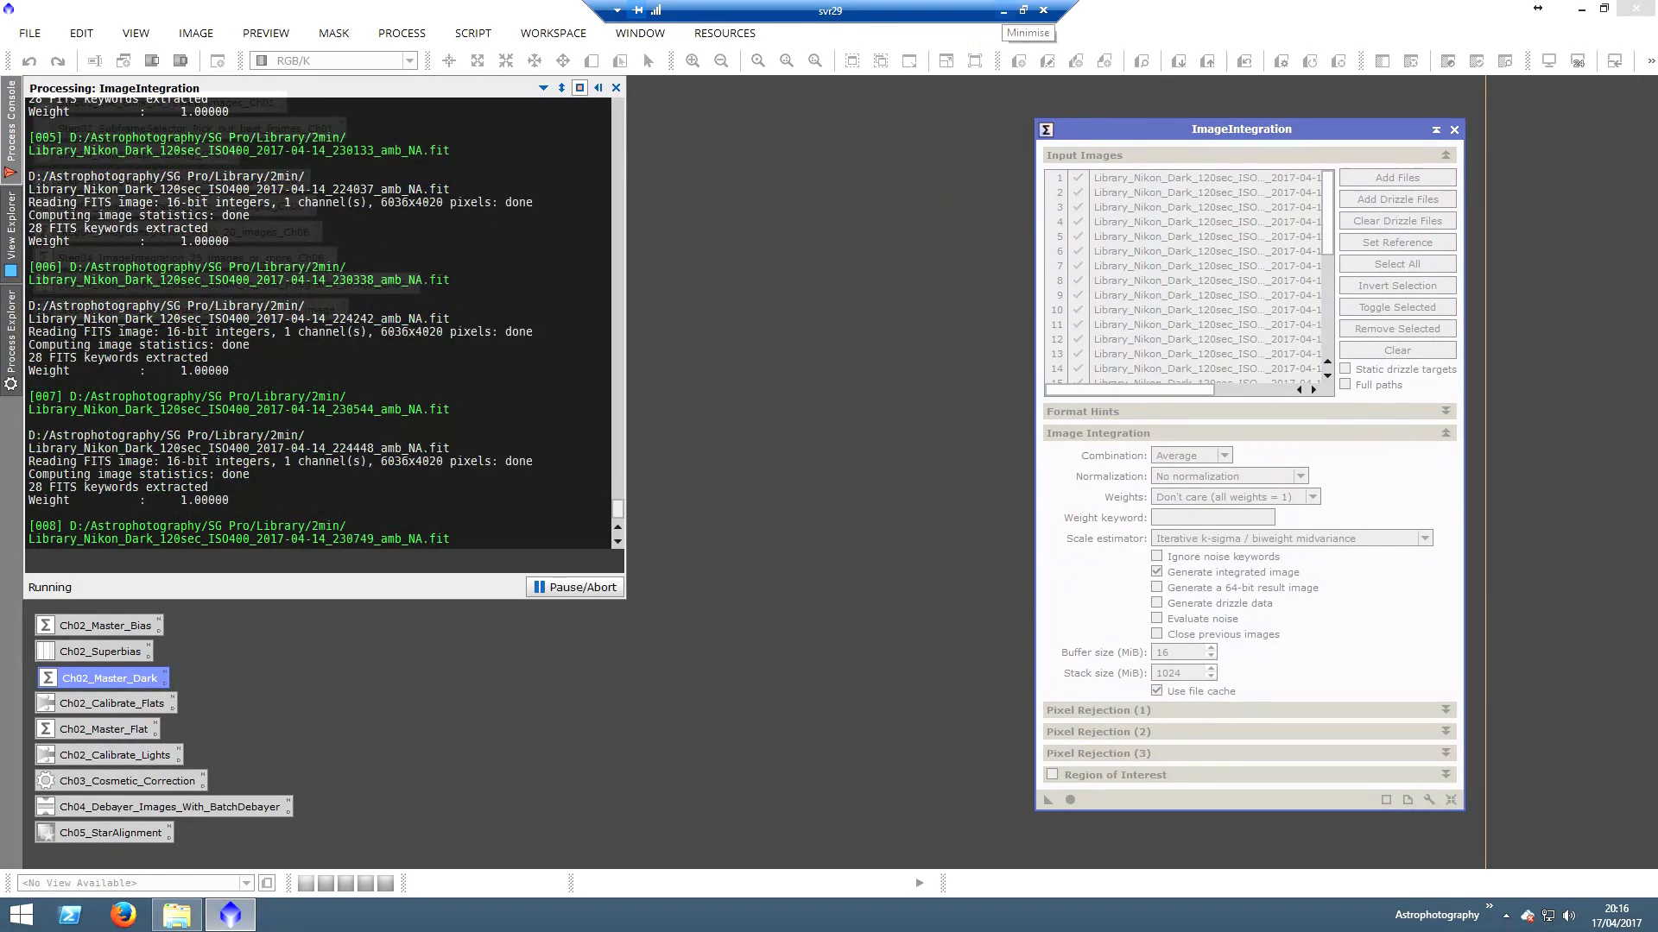
click(1002, 10)
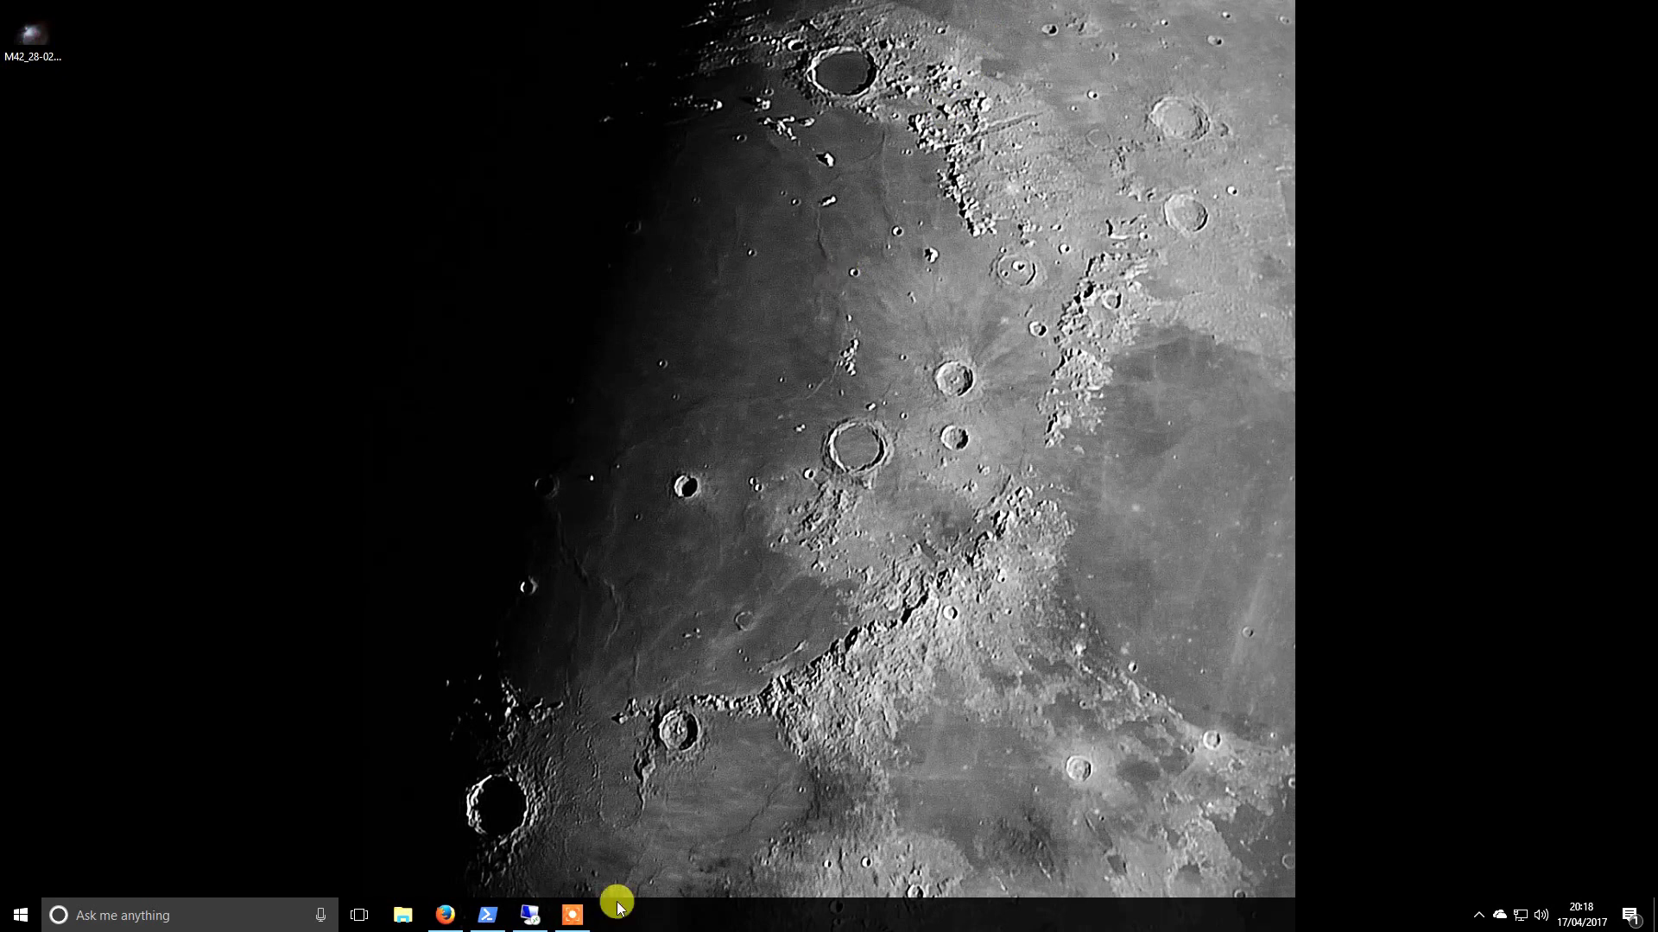
- Restore the remote session, close ImageIntegration, and move the integration image aside
click(530, 913)
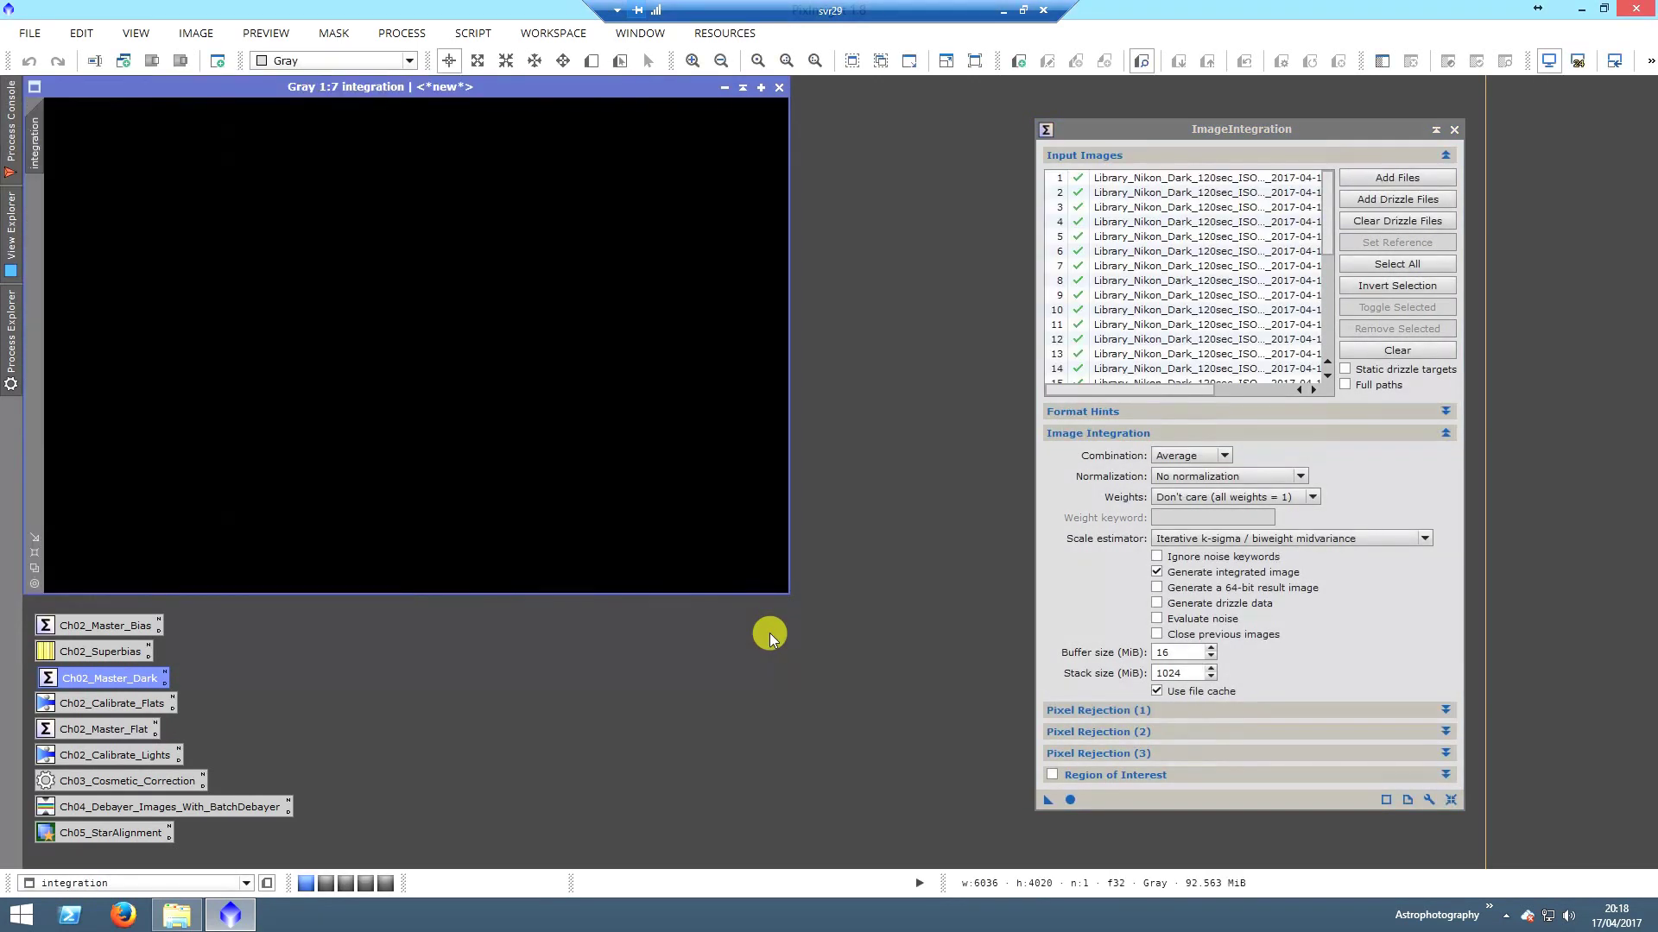
click(1454, 131)
drag(592, 89, 941, 137)
- Auto-stretch the integrated dark with ScreenTransferFunction, then reset it to linear
click(12, 345)
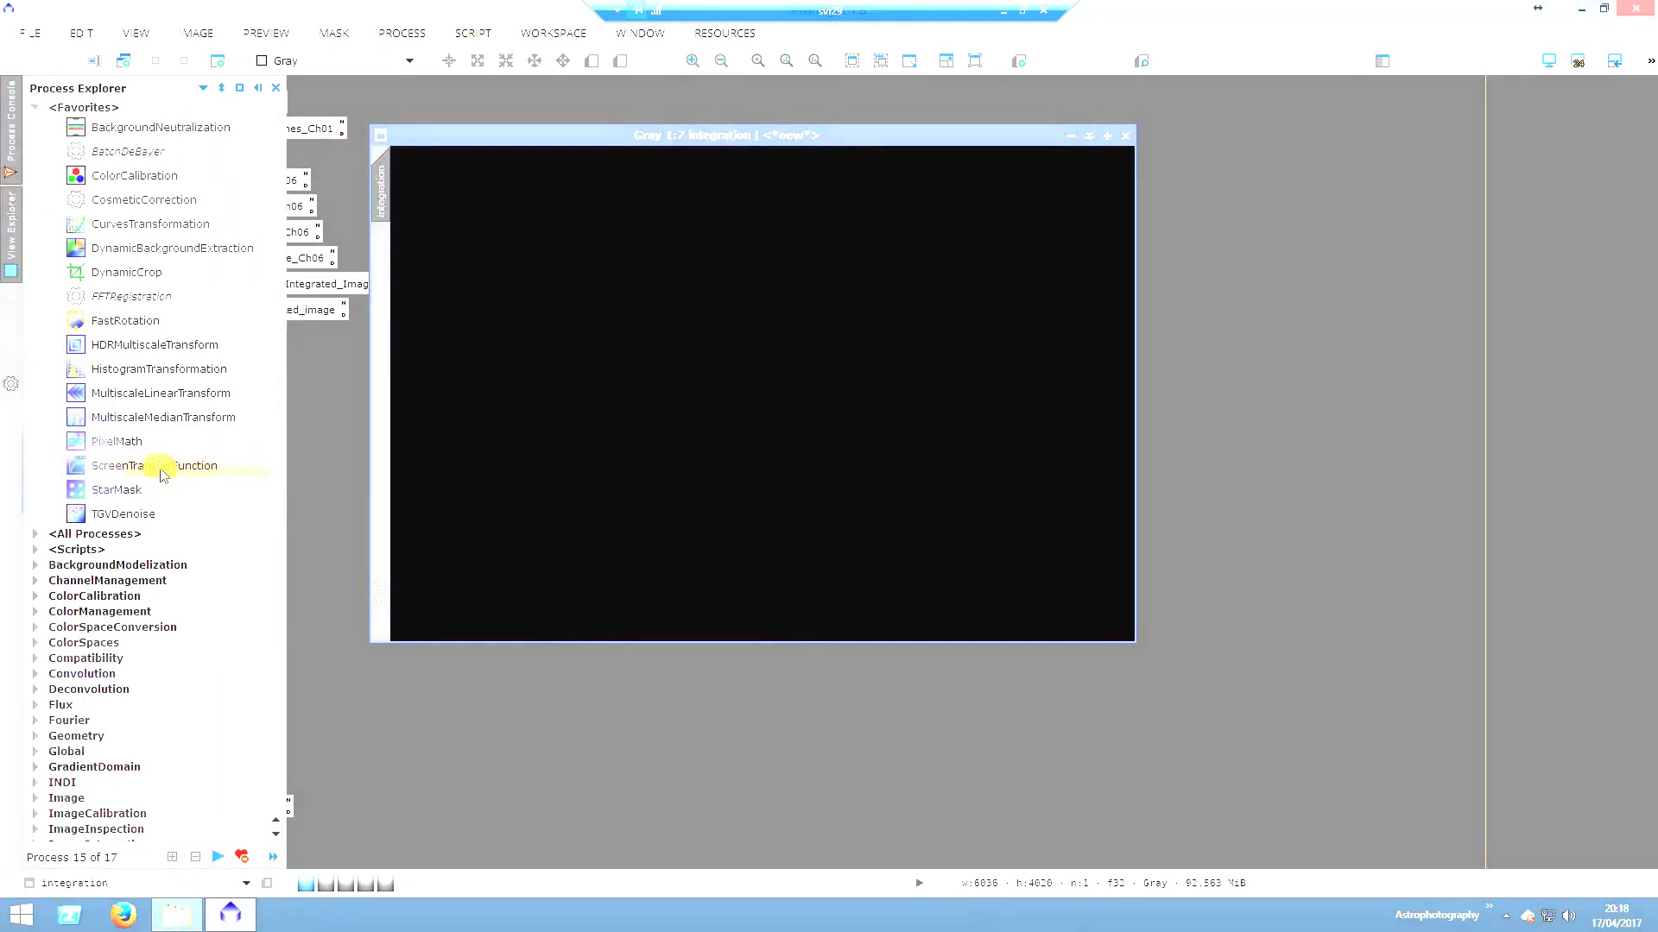
double_click(162, 470)
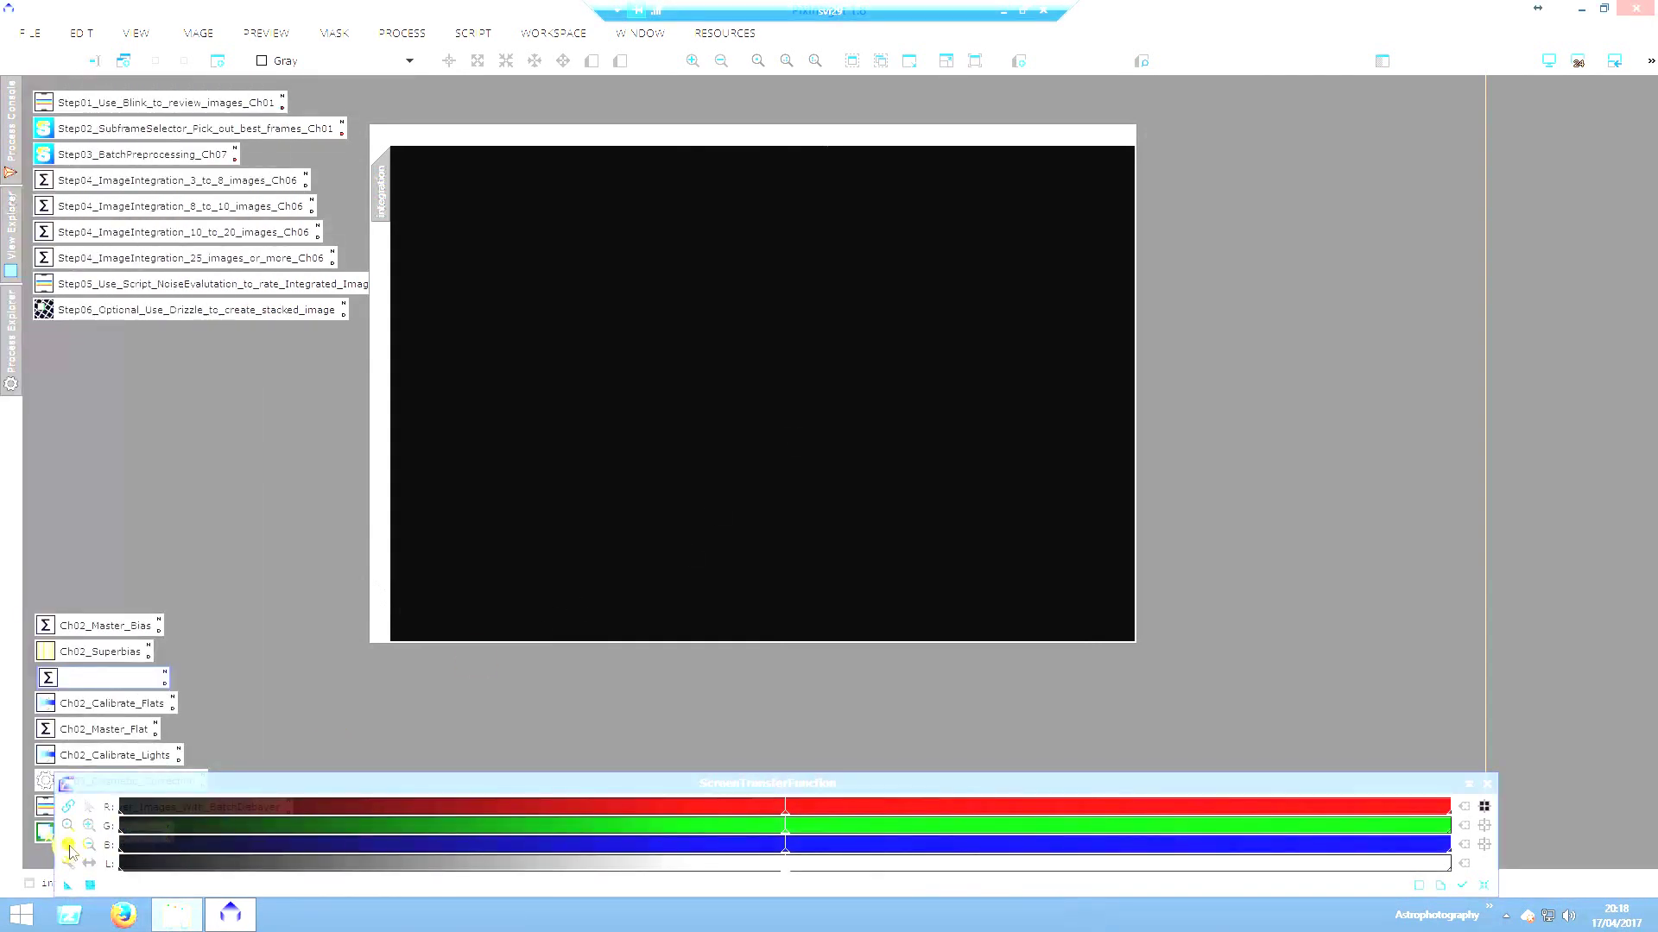
click(68, 846)
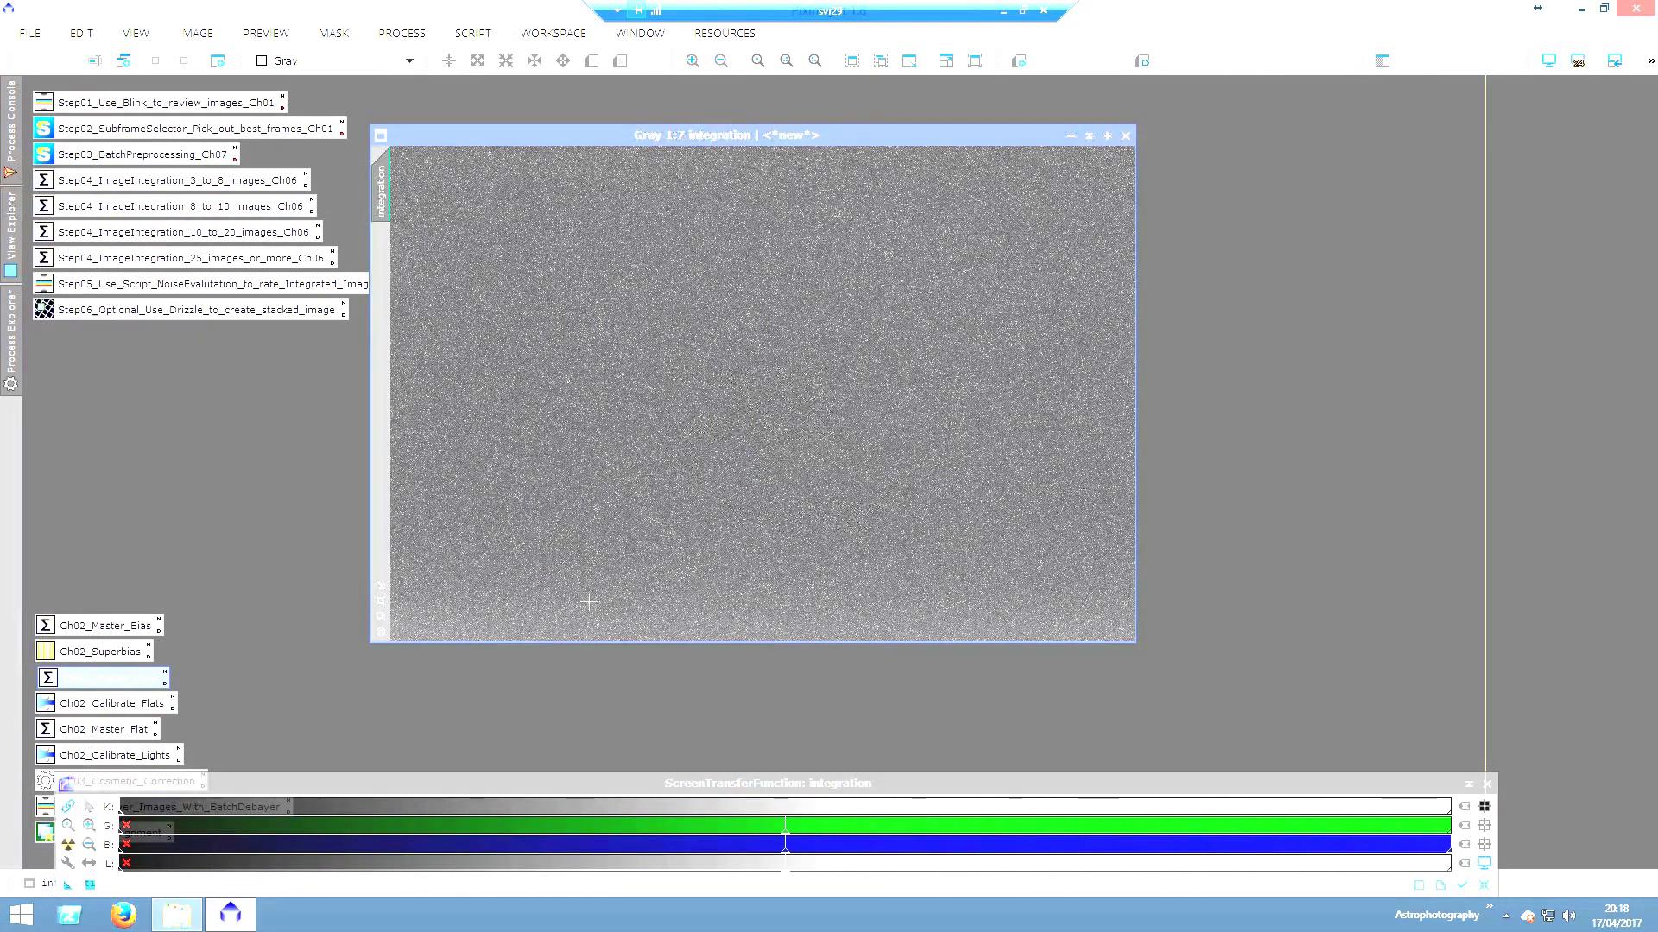
click(1054, 655)
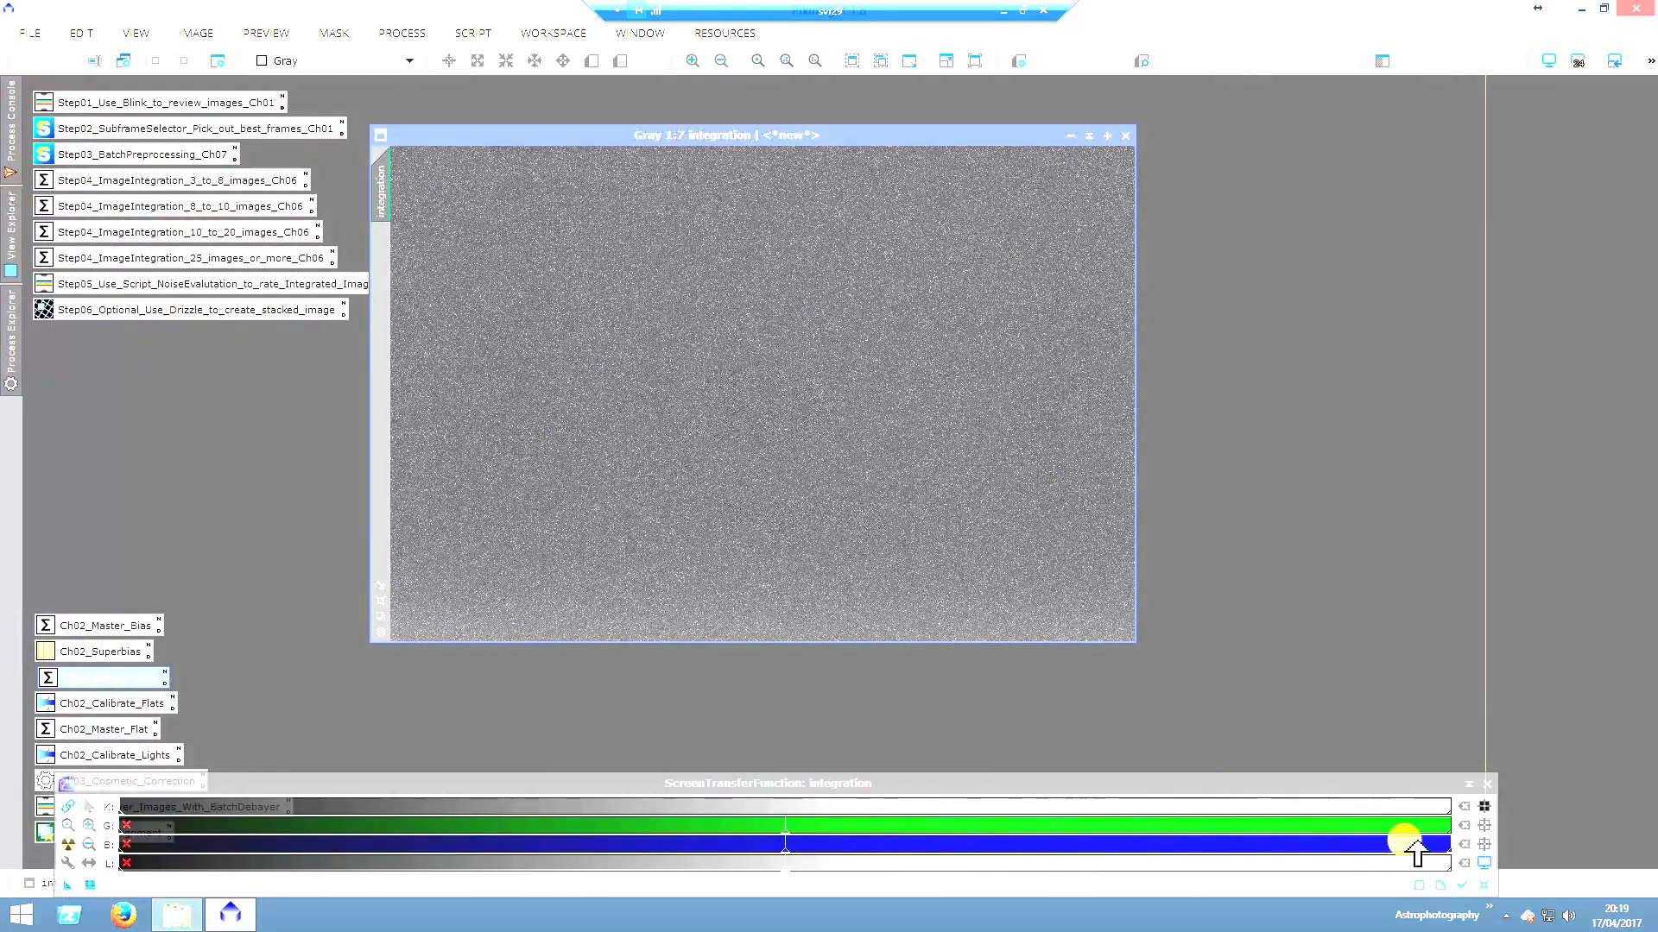
click(1484, 885)
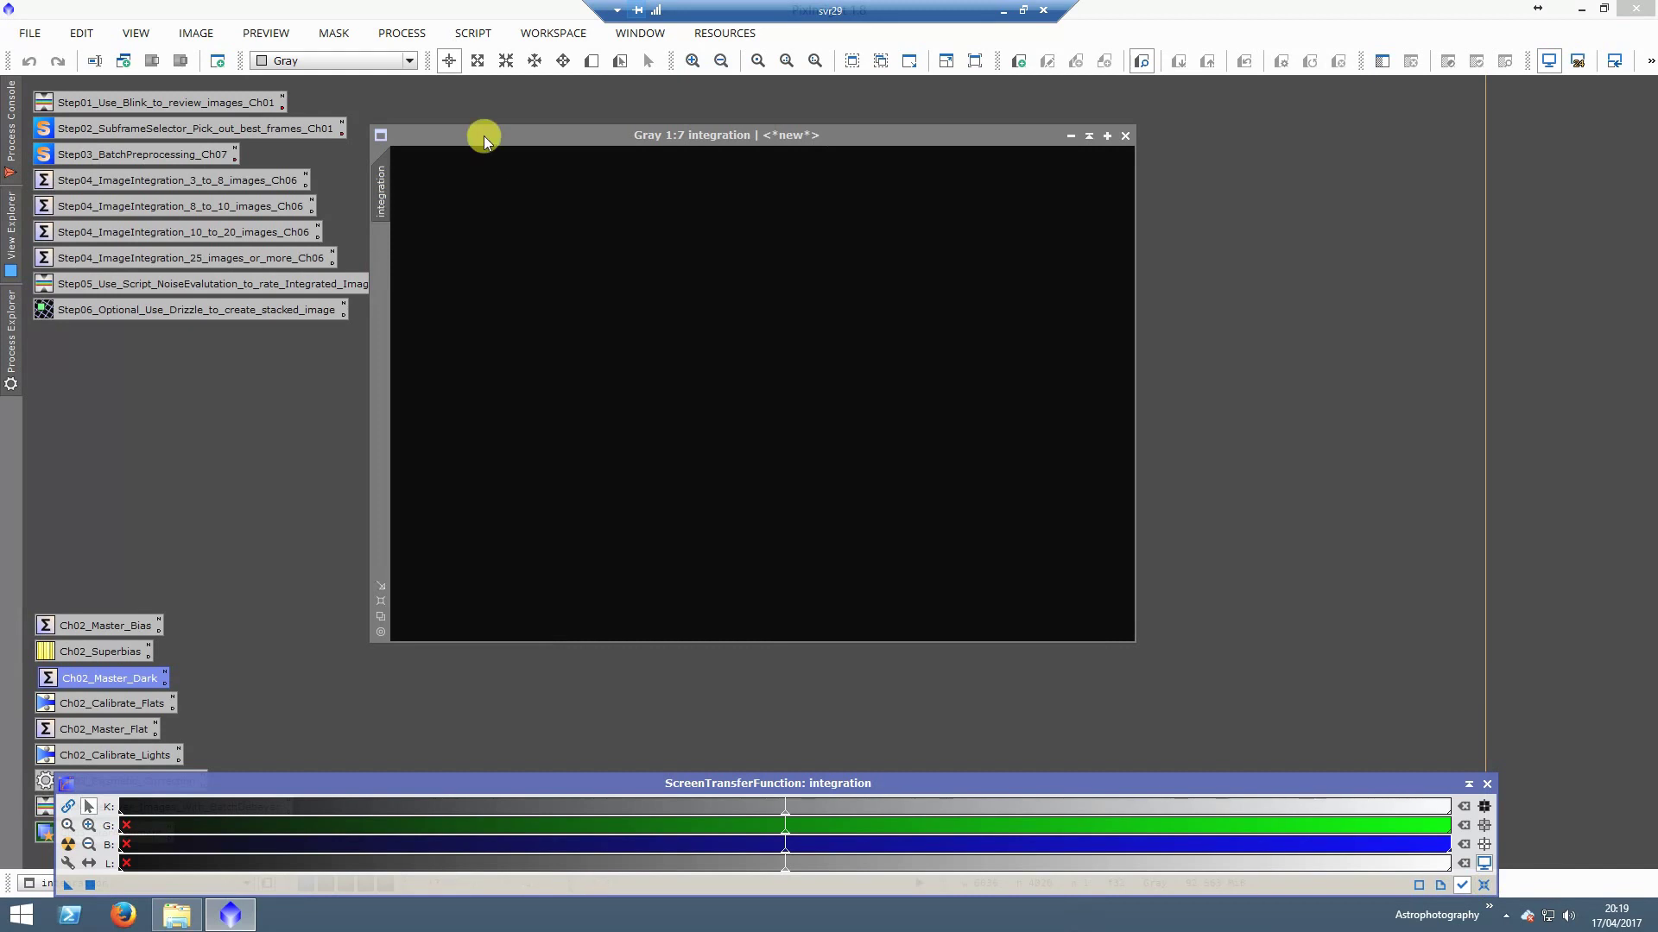
- Save the integration as Master-Dark-2min-ISO400.xisf in Library with 64-bit IEEE float samples
click(29, 33)
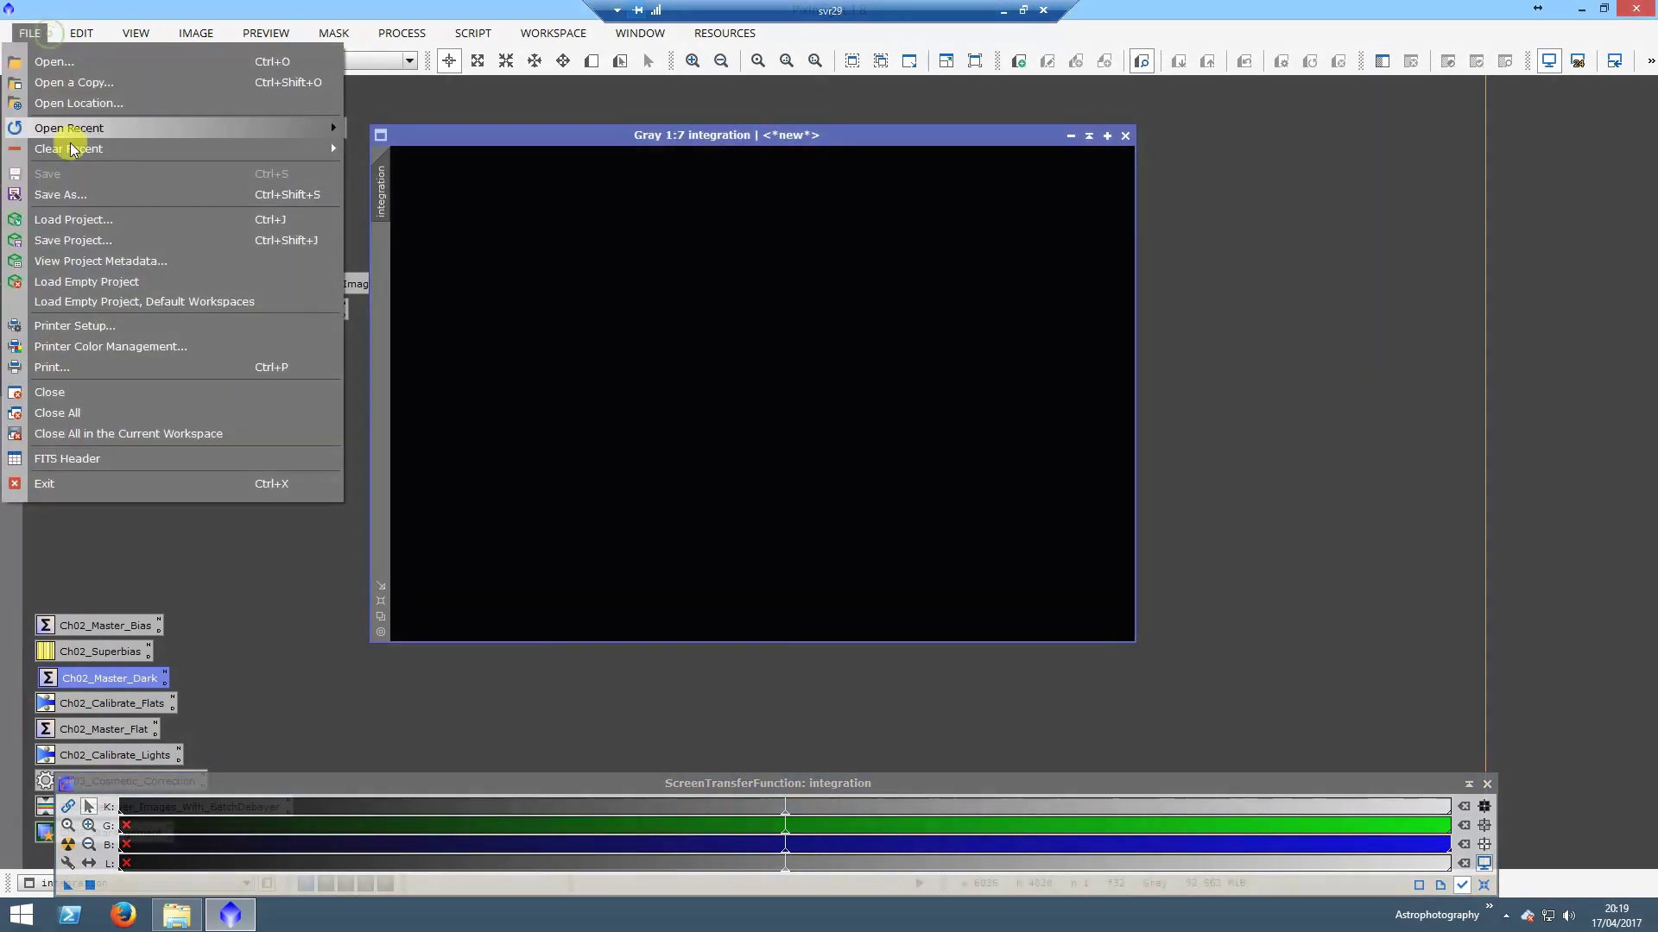
click(87, 200)
click(536, 418)
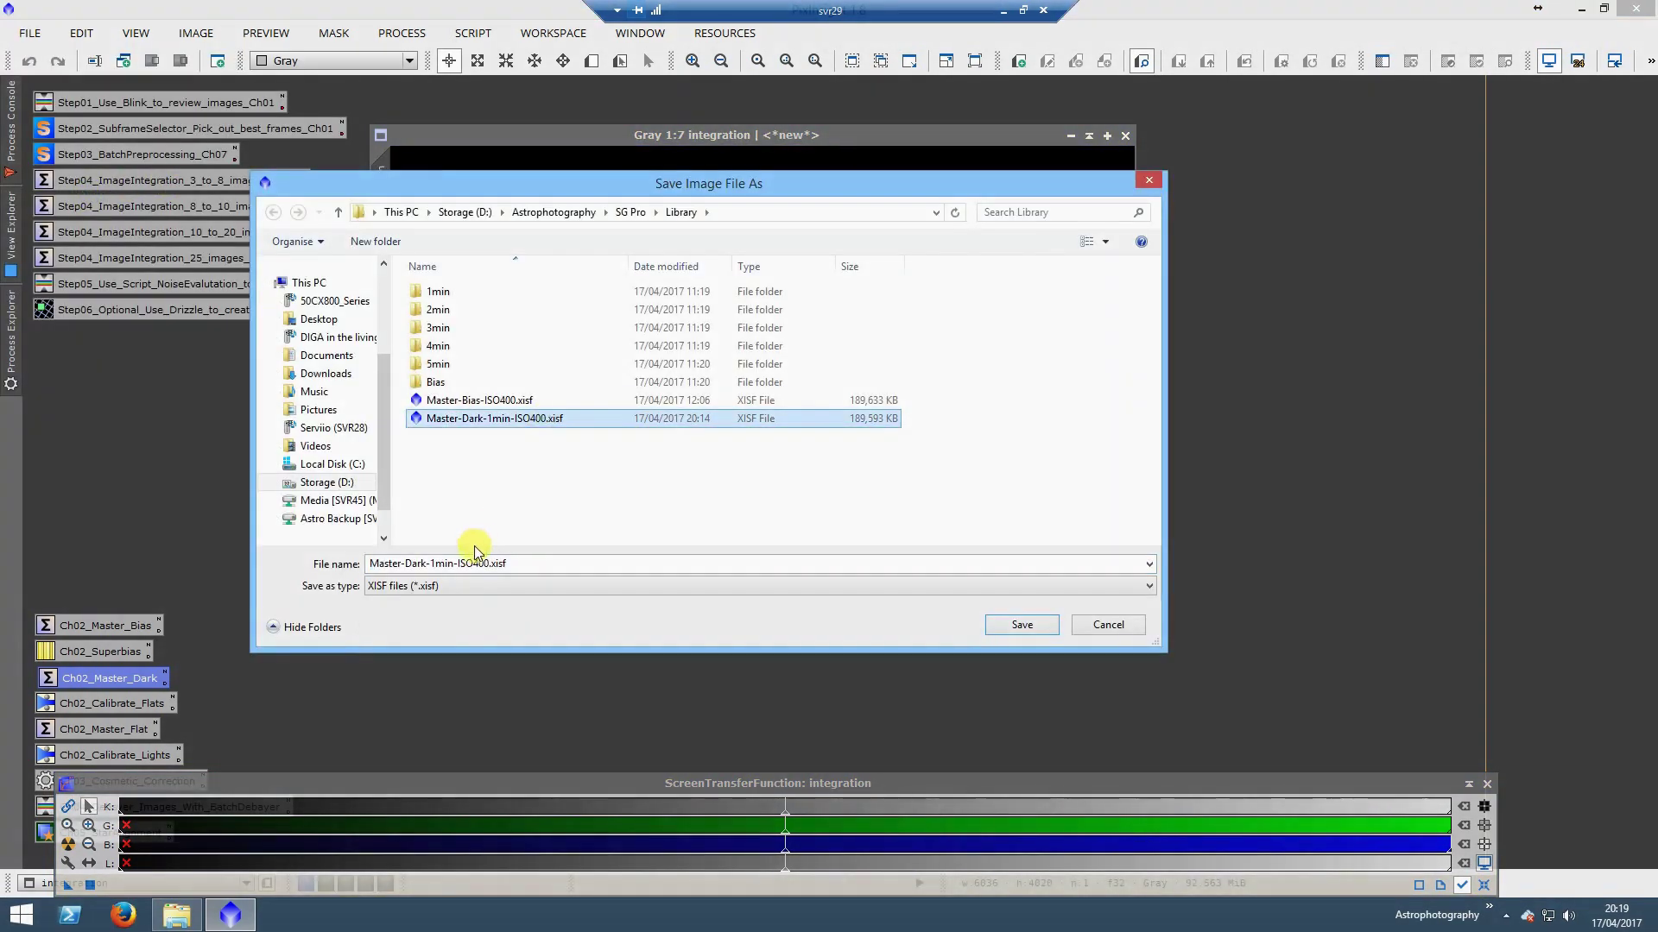
click(437, 565)
click(439, 567)
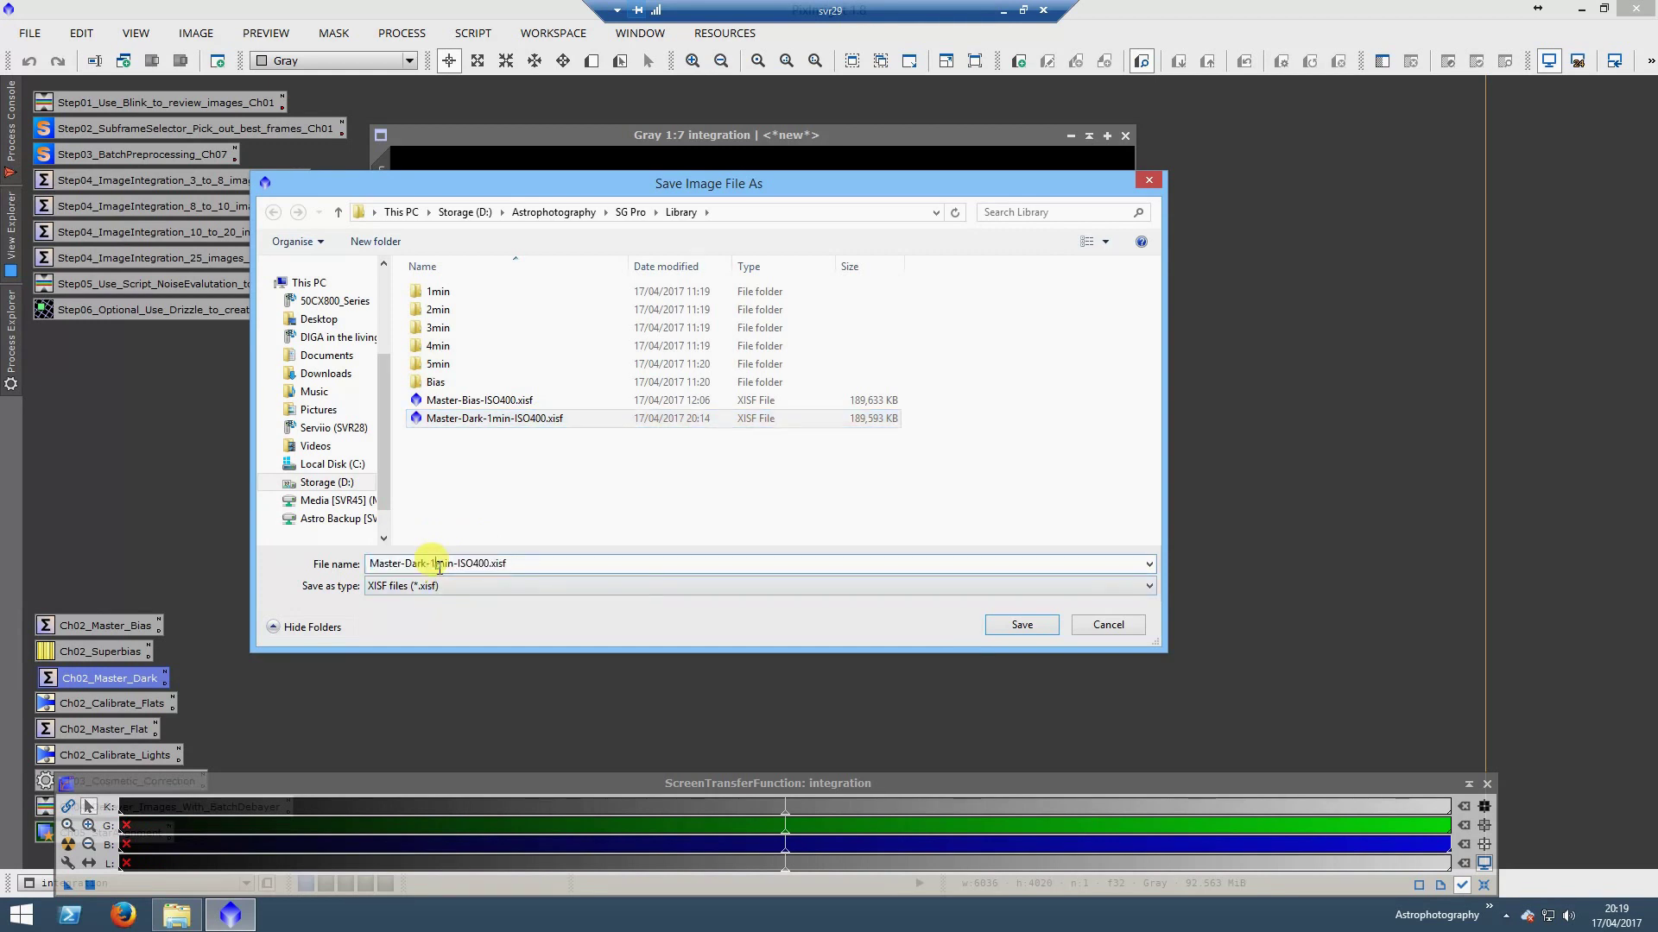
key(BackSpace)
text(2)
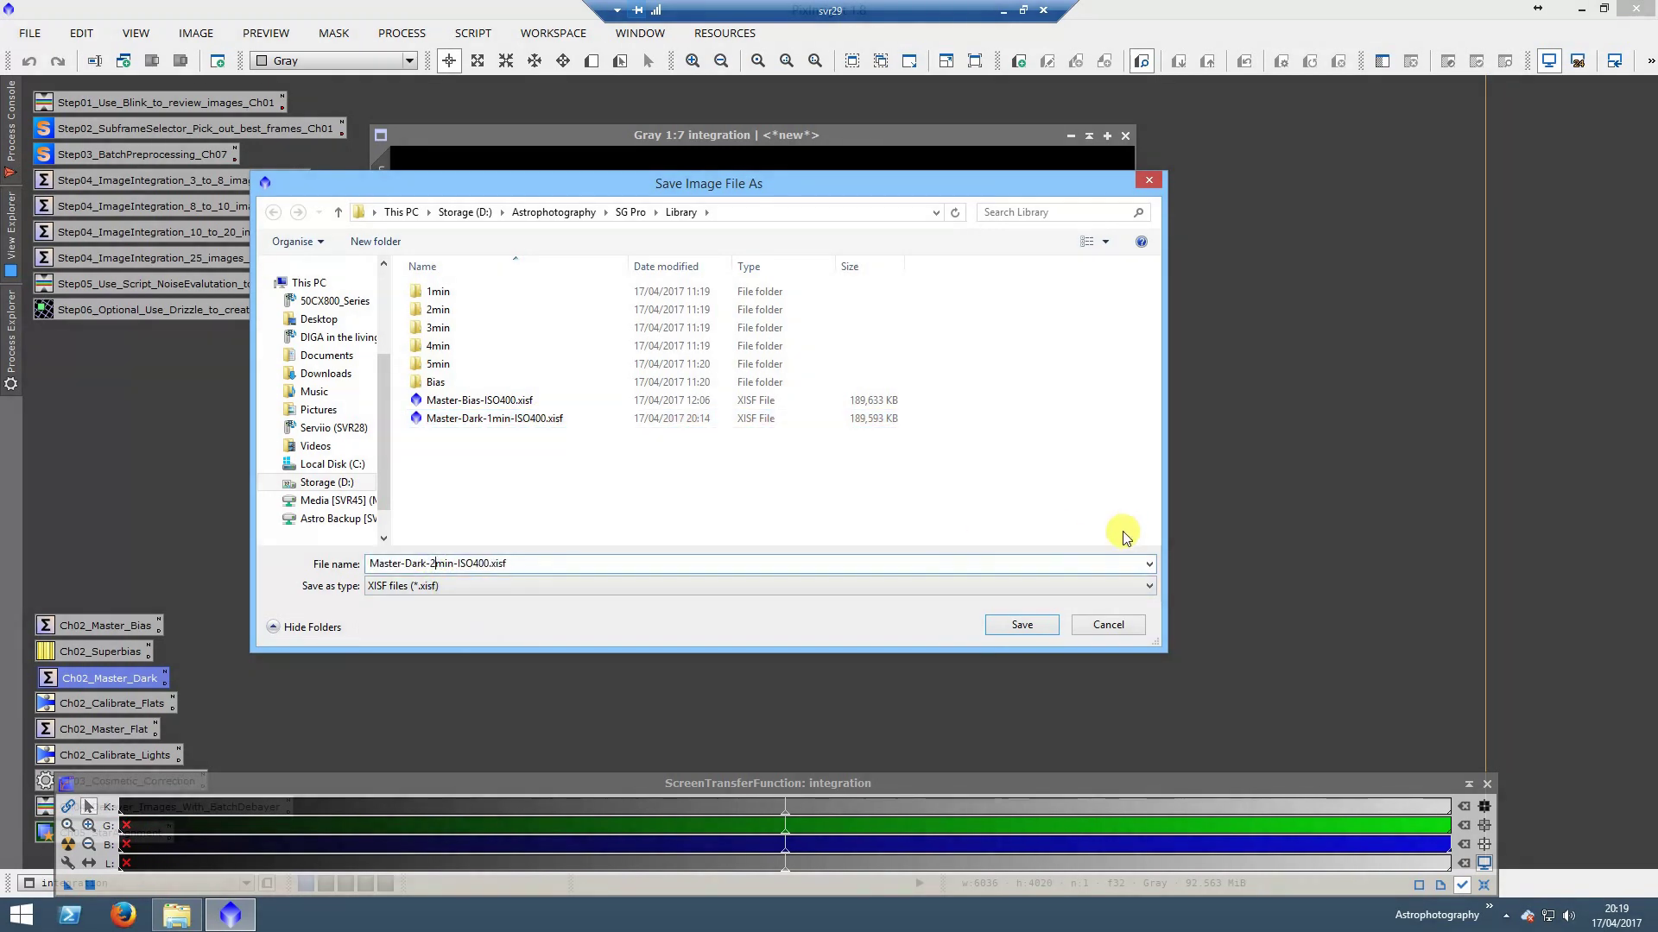
click(1022, 629)
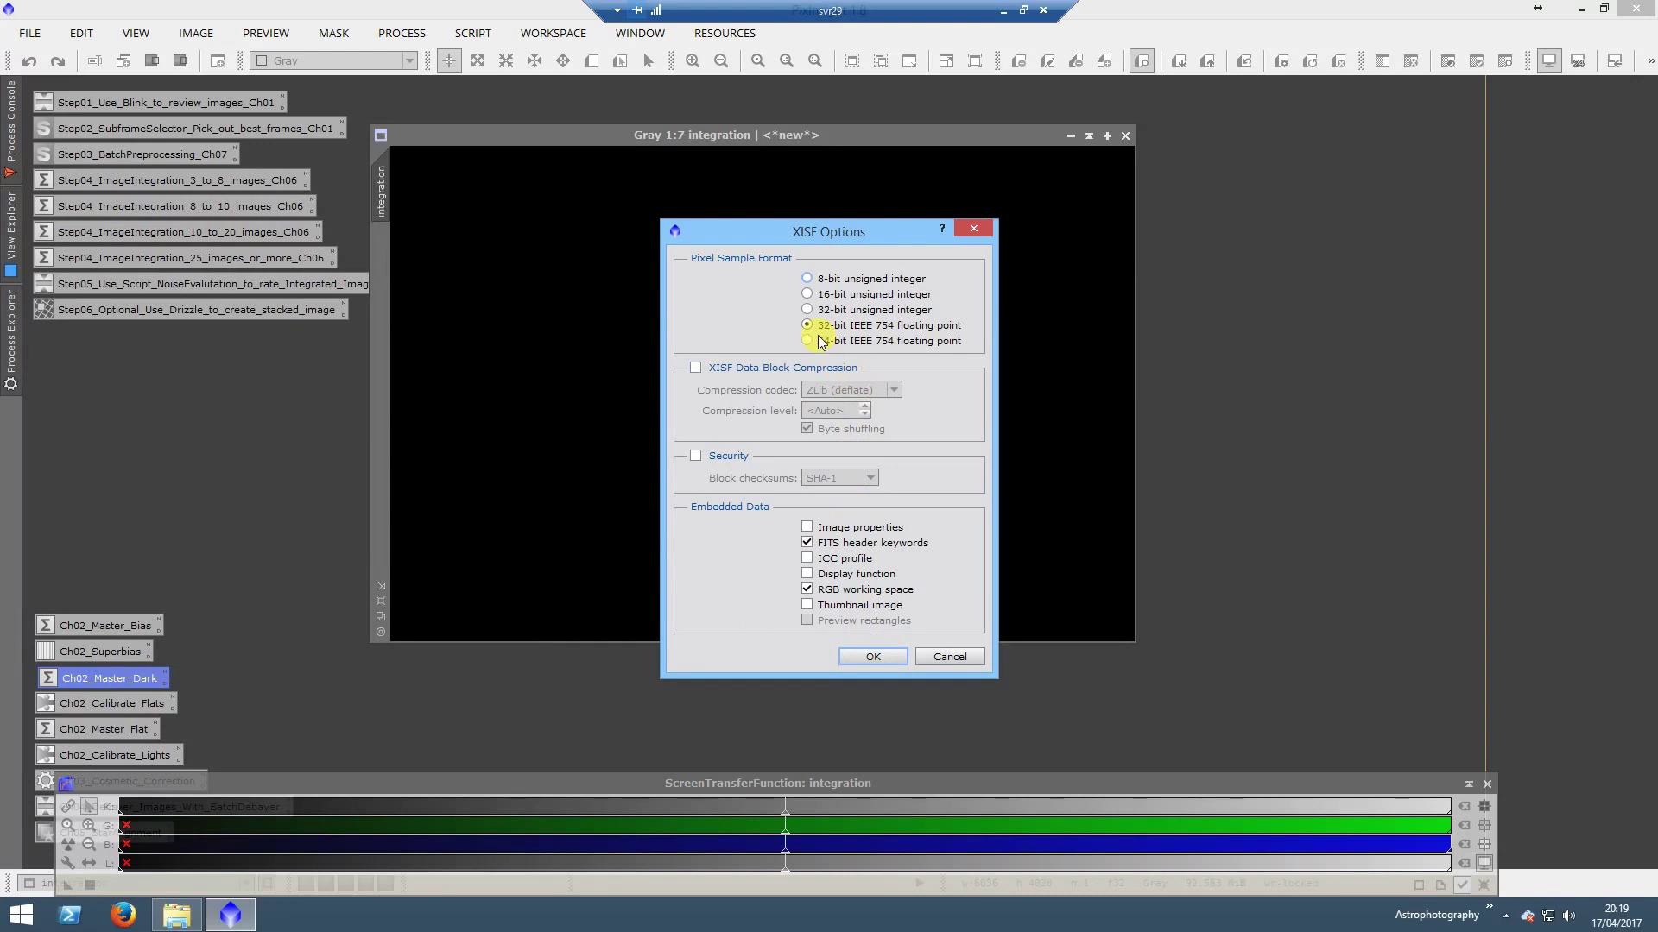
click(808, 340)
click(857, 654)
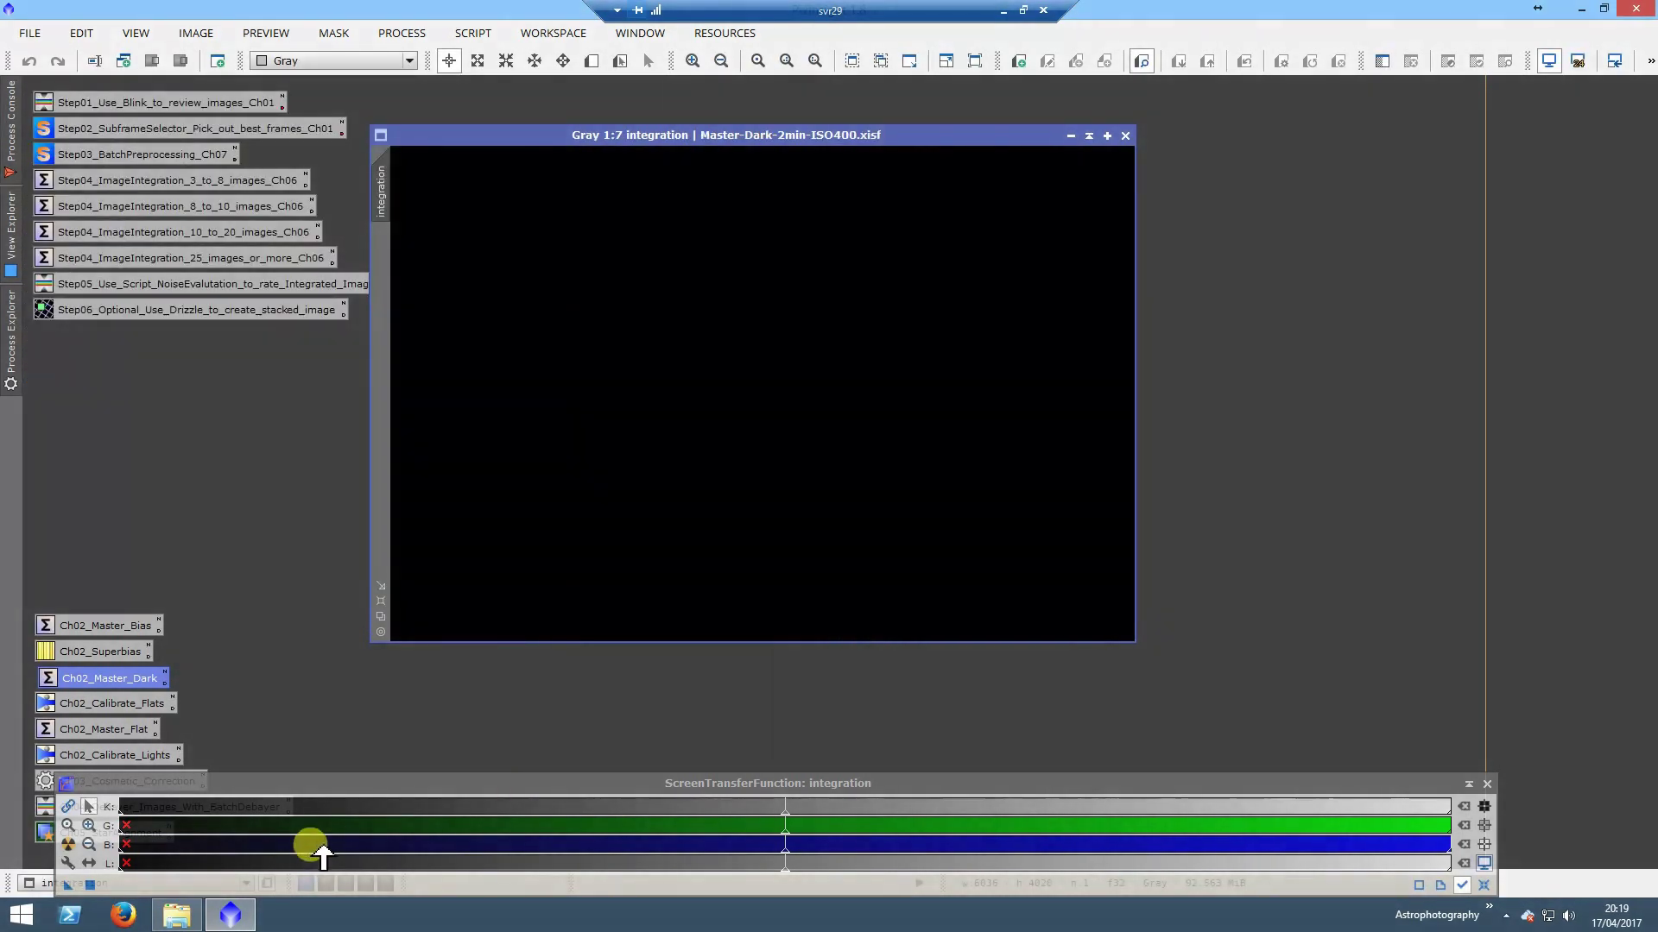
click(177, 915)
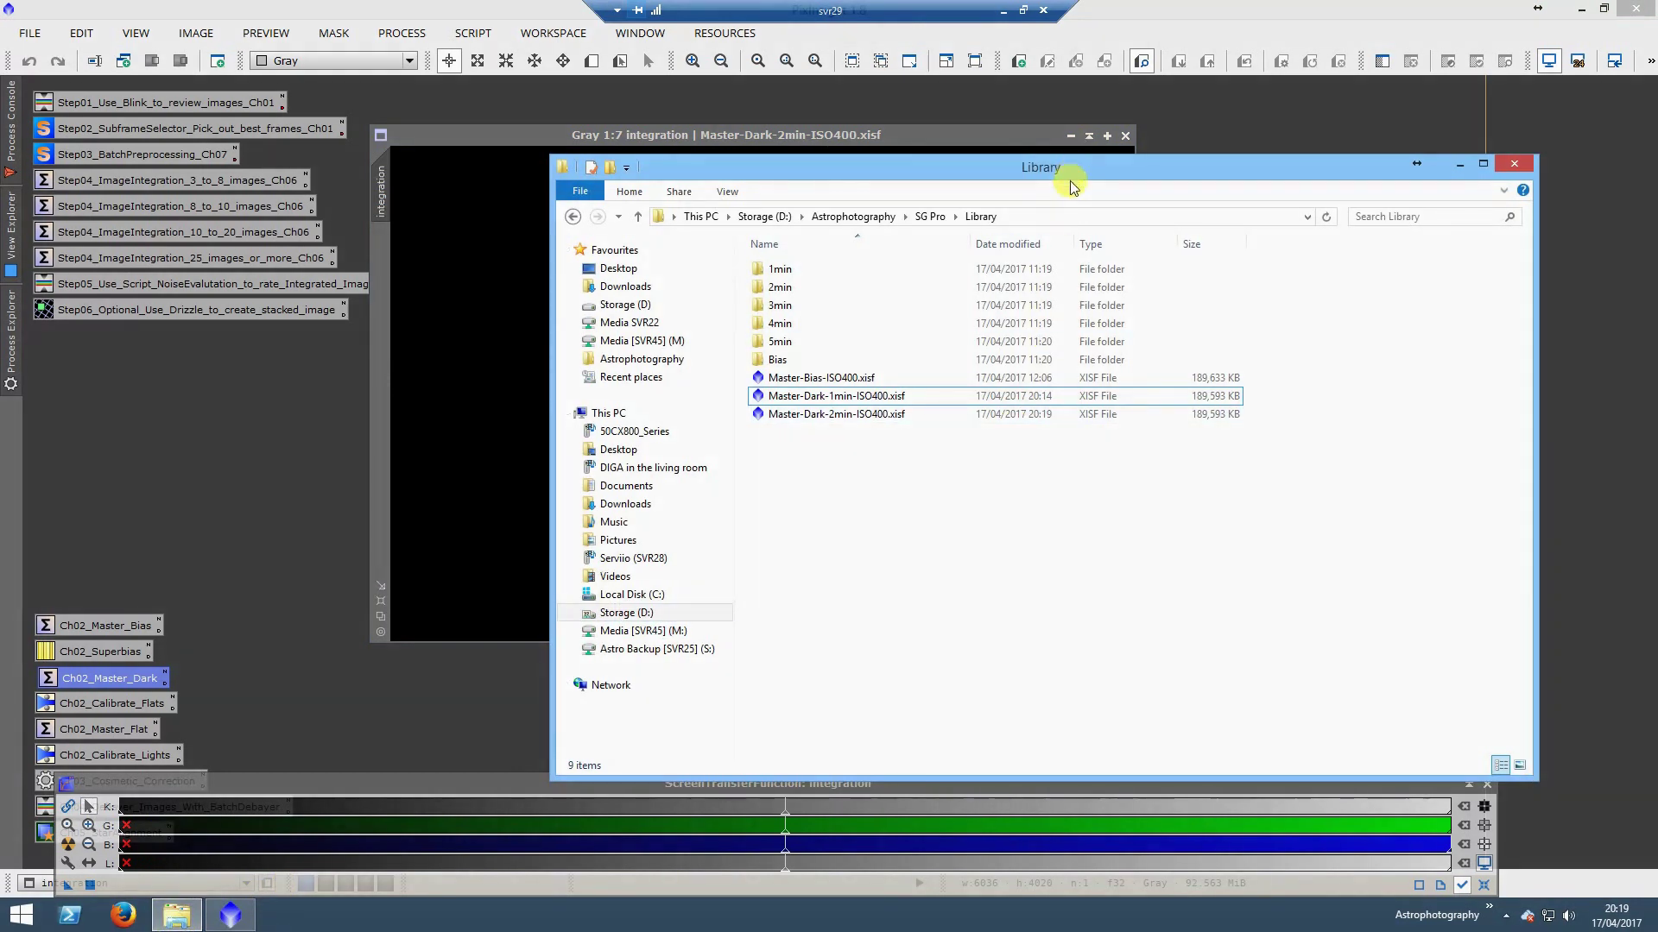
drag(1068, 173, 792, 180)
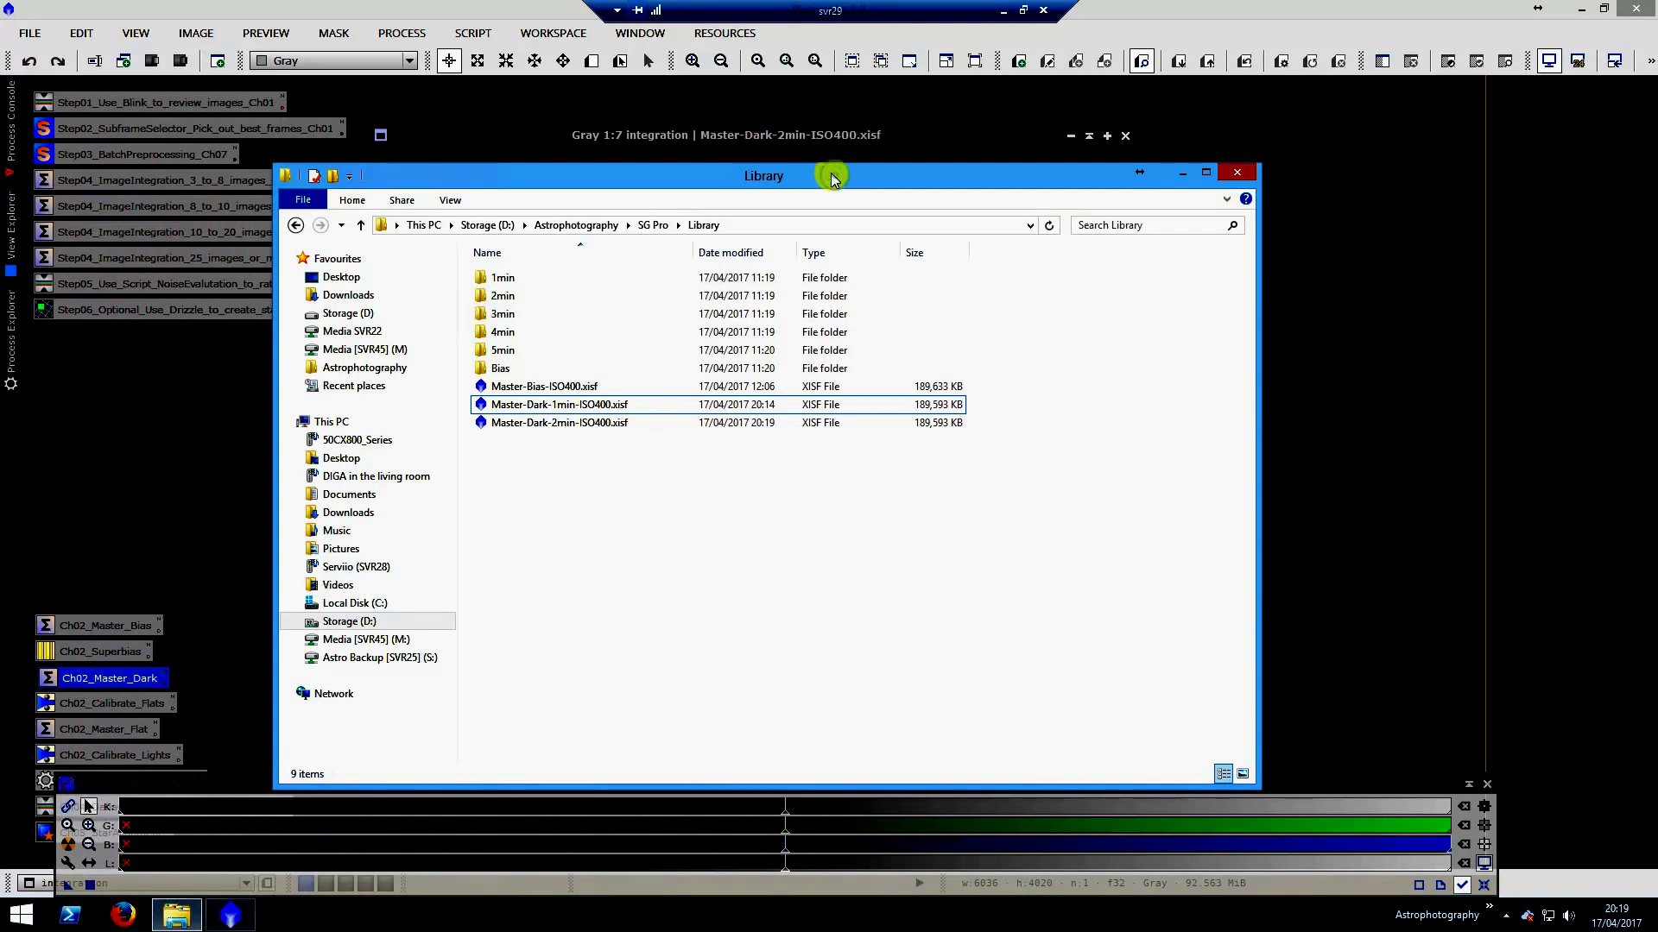
drag(836, 173, 837, 169)
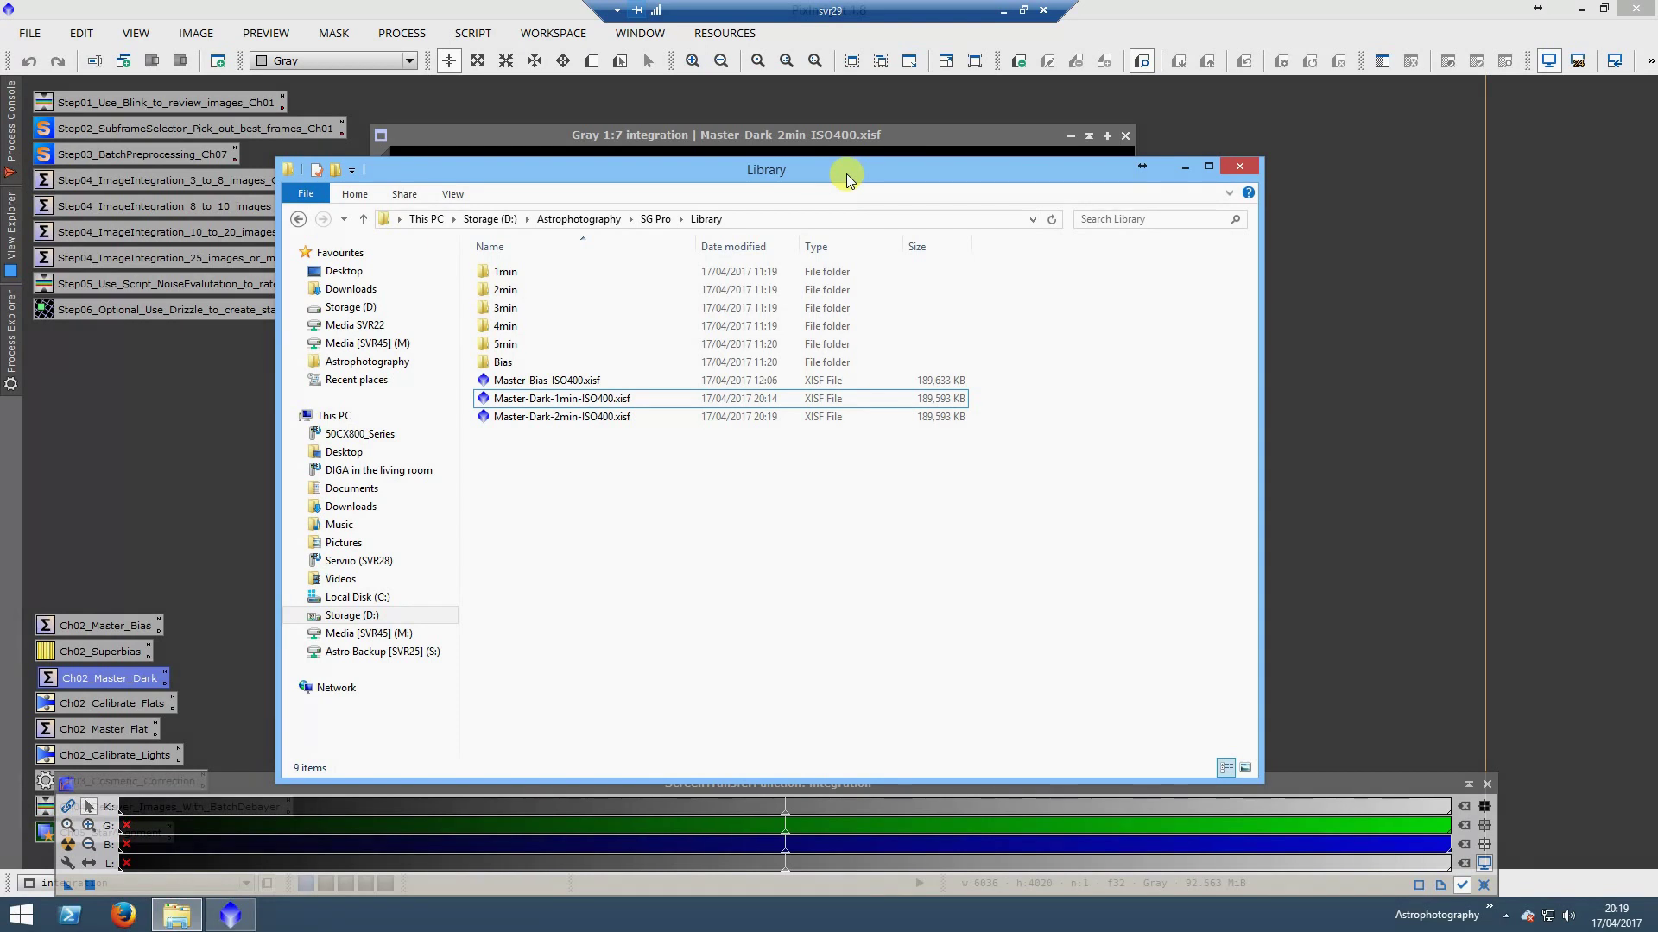
click(1185, 169)
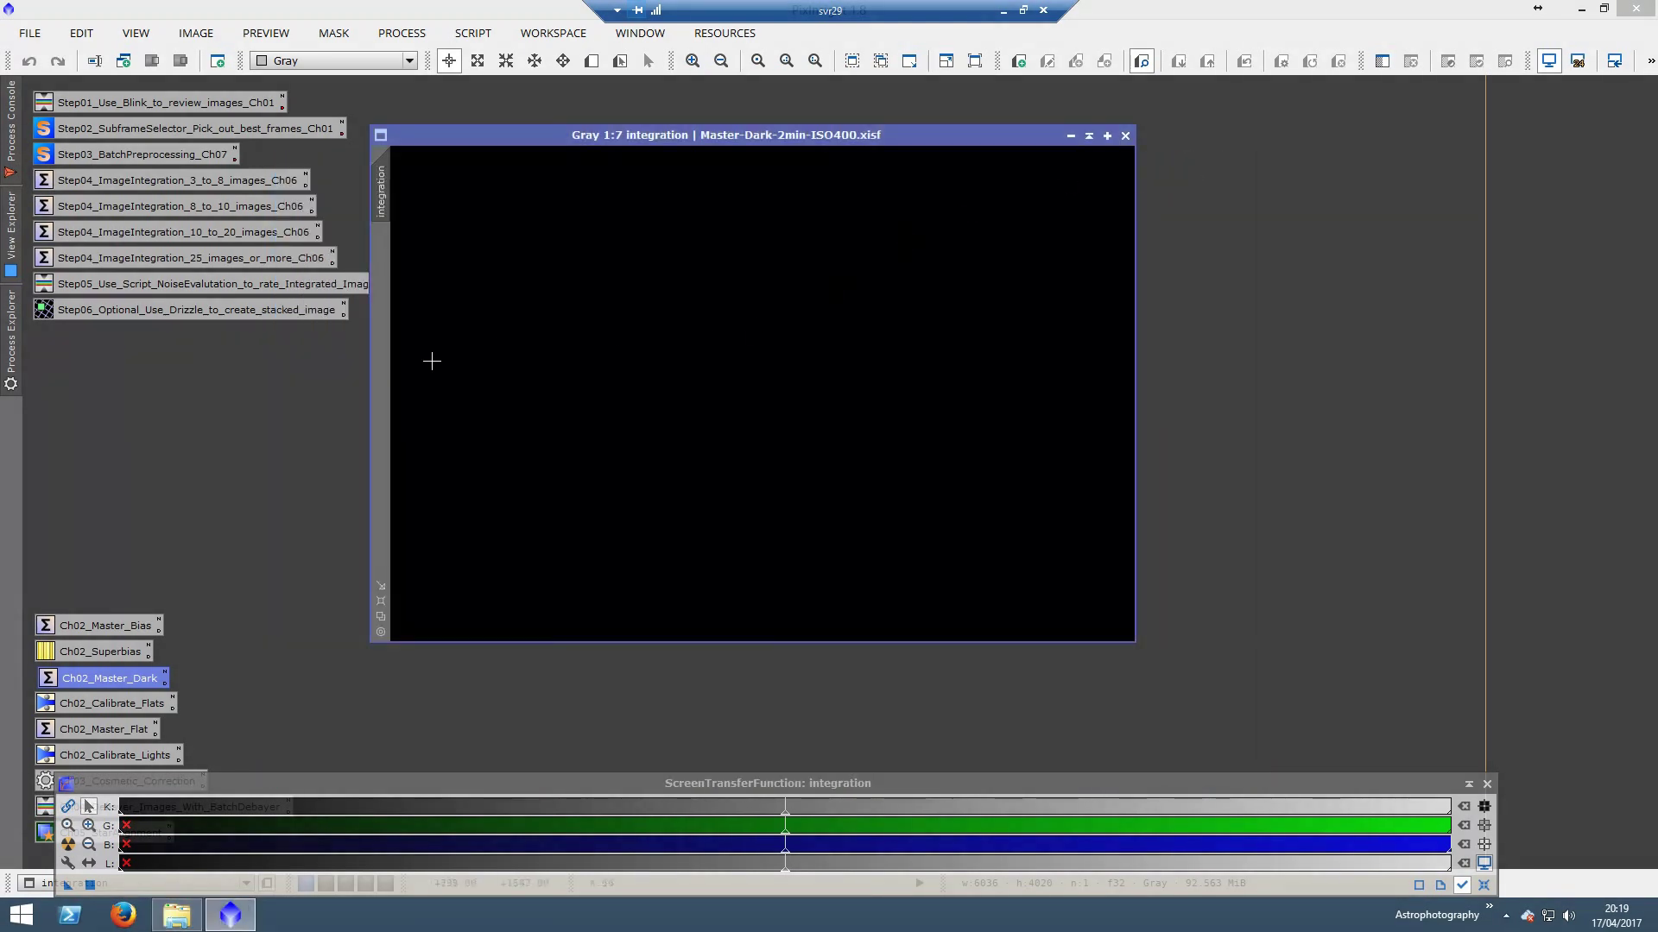